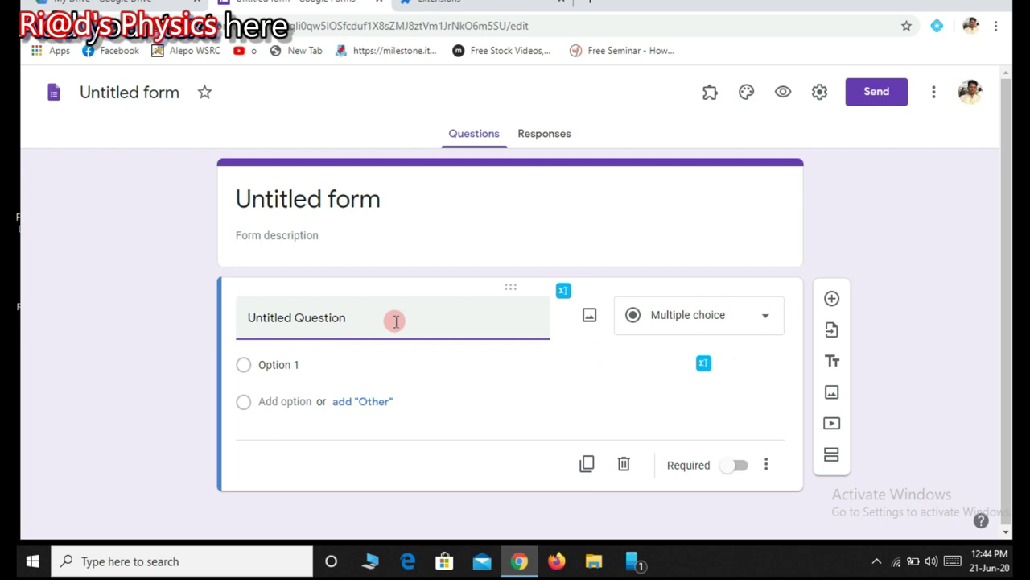
Copy the sentence about cross-section area and breaking stress from the Word document into the form's first question title in Chrome.
left_click(318, 322)
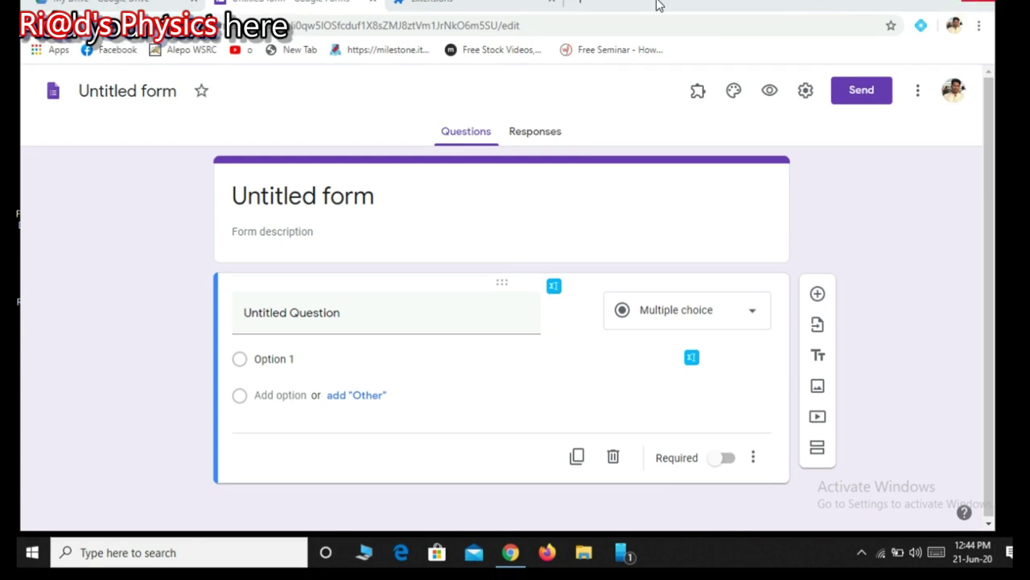
left_click(501, 286)
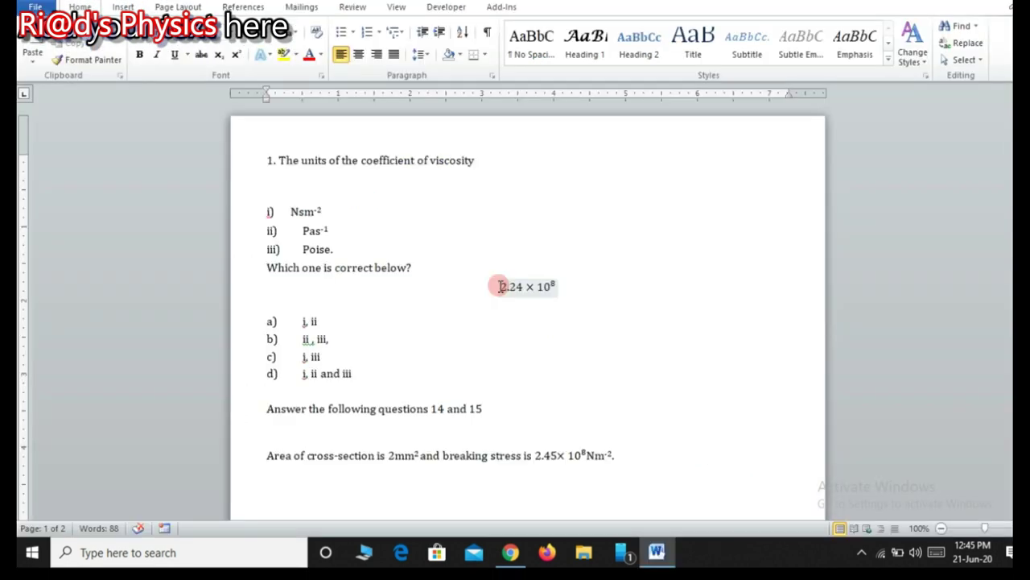
left_click(271, 461)
left_click_drag(271, 459, 616, 458)
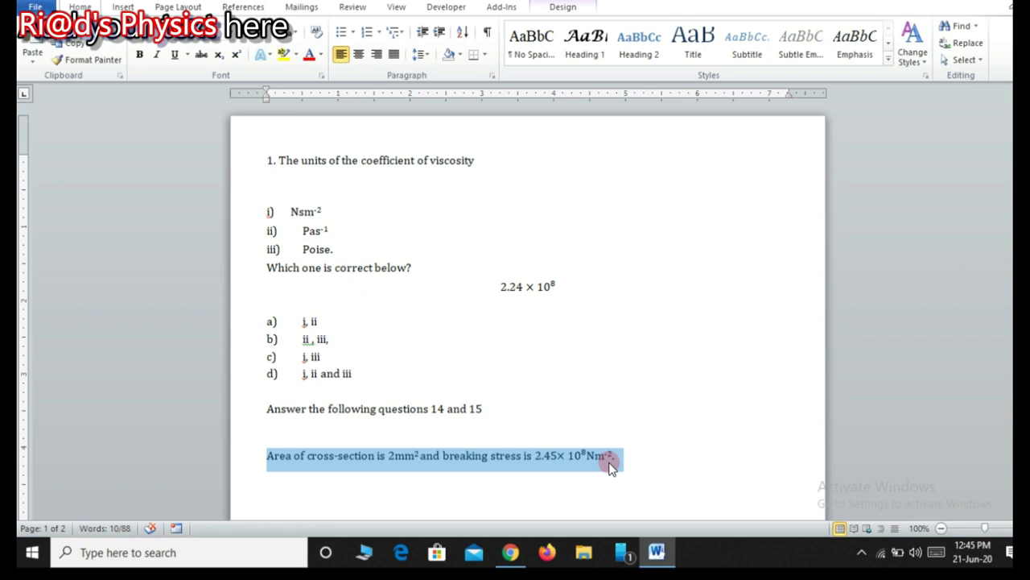
left_click(510, 553)
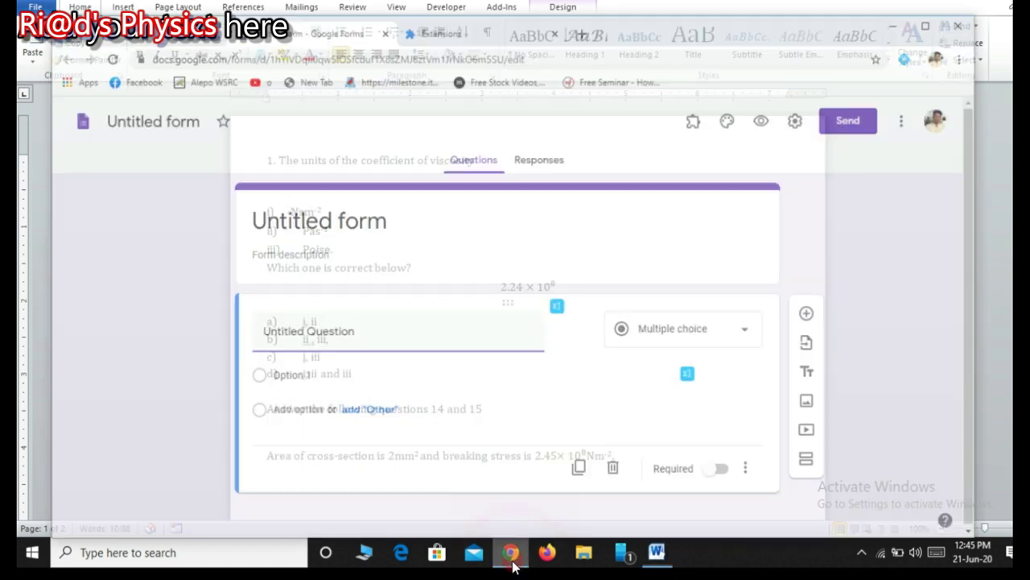
left_click(286, 314)
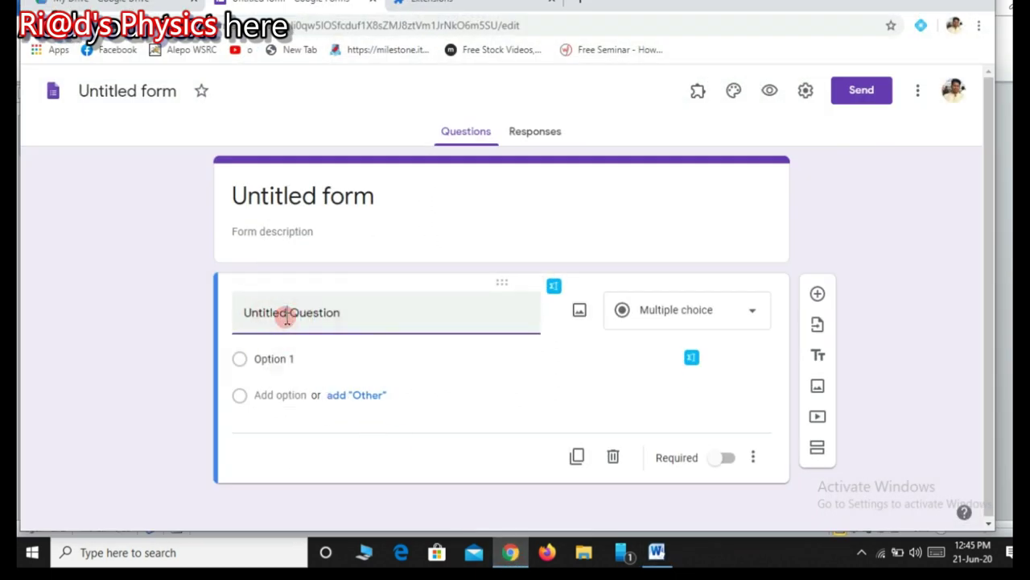
type("Area of cross-section is 2mm2 and breaking stress is 2.45× 〖10〗^8Nm-2.")
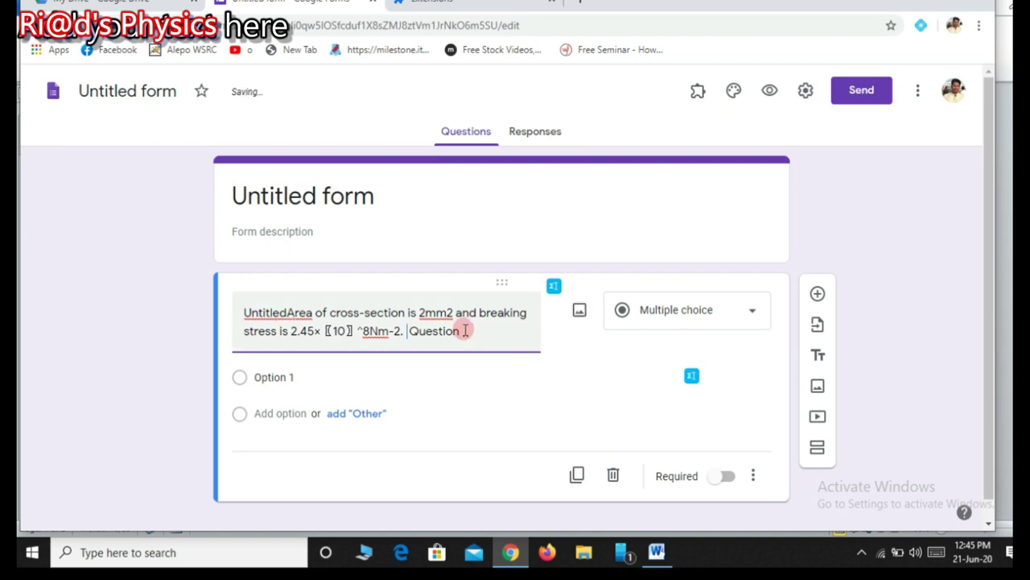
Delete the word "Untitled" in front of the pasted sentence in the question title.
left_click(287, 314)
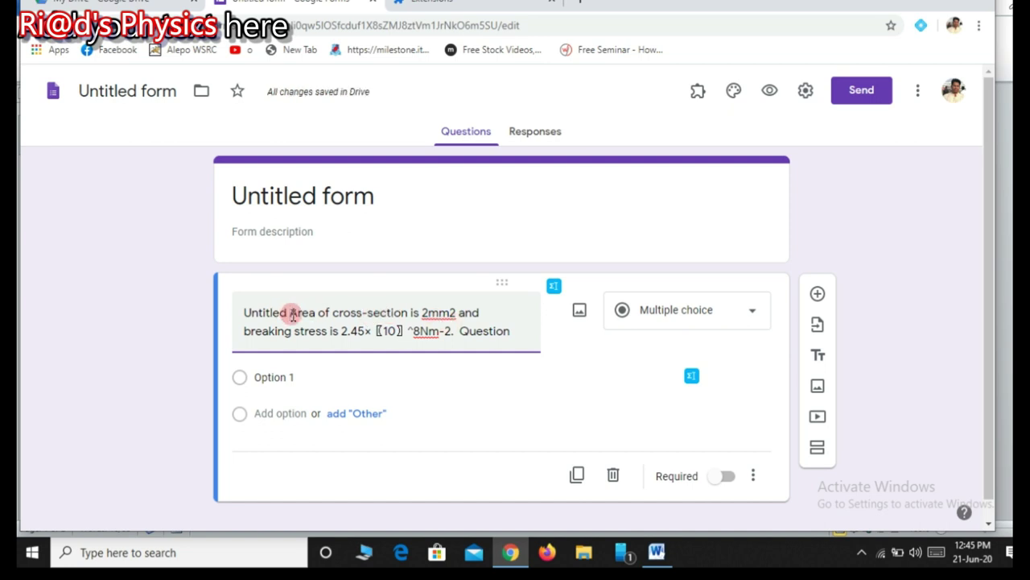
key("BackSpace")
key("BackSpace")
key("BackSpace")
key("BackSpace")
key("BackSpace")
key("BackSpace")
key("BackSpace")
key("BackSpace")
key("BackSpace")
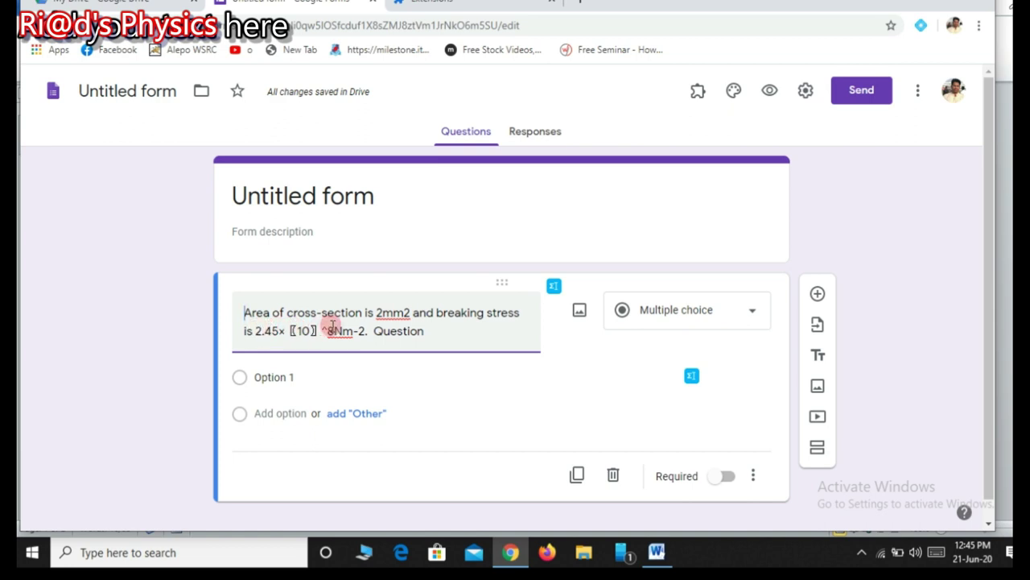
Open EquatIO for the question title and view the periodic table and calculator among its STEM tools.
left_click(557, 288)
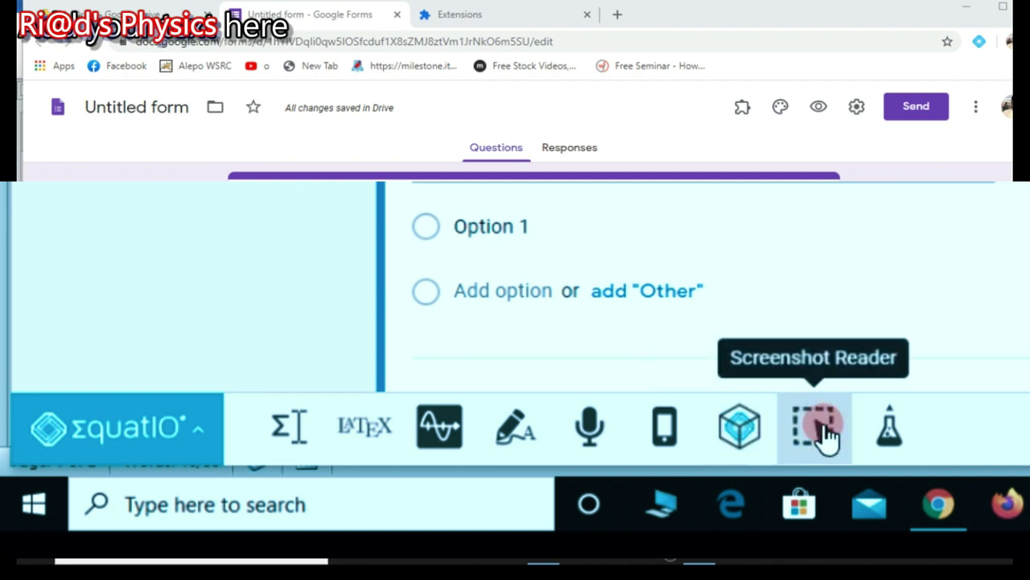
left_click(901, 449)
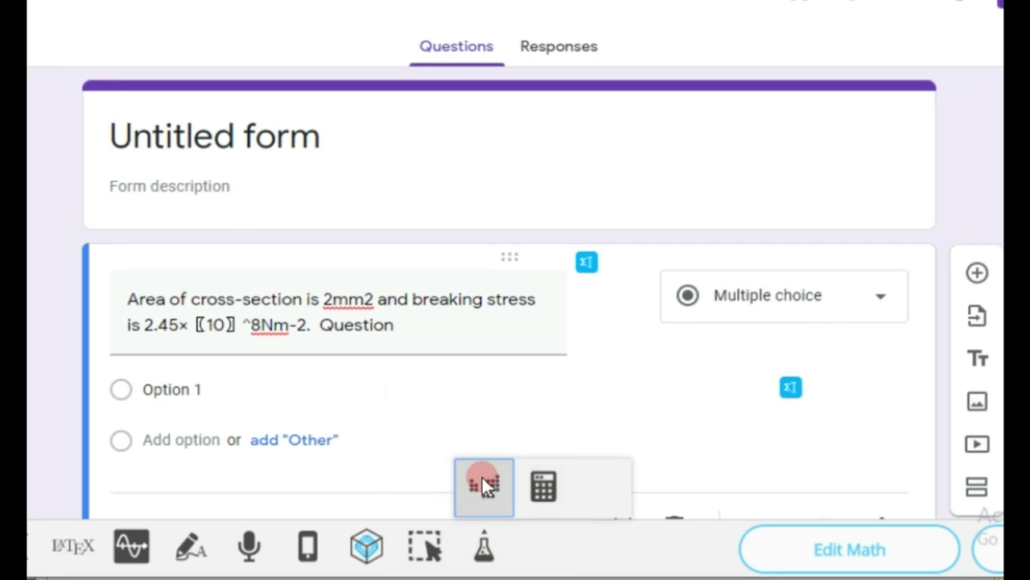
left_click(889, 347)
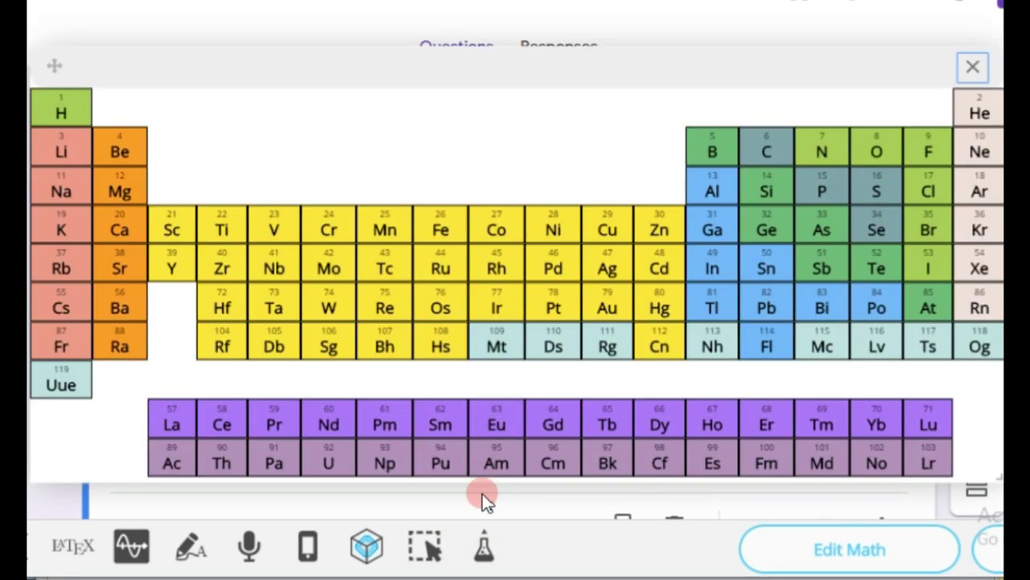
left_click(484, 547)
left_click(543, 493)
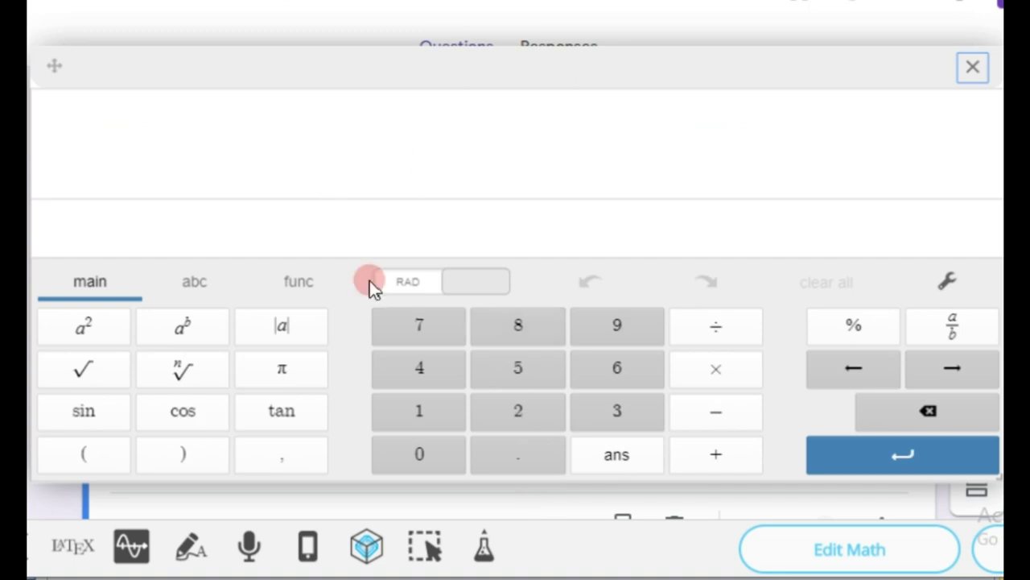
left_click(972, 67)
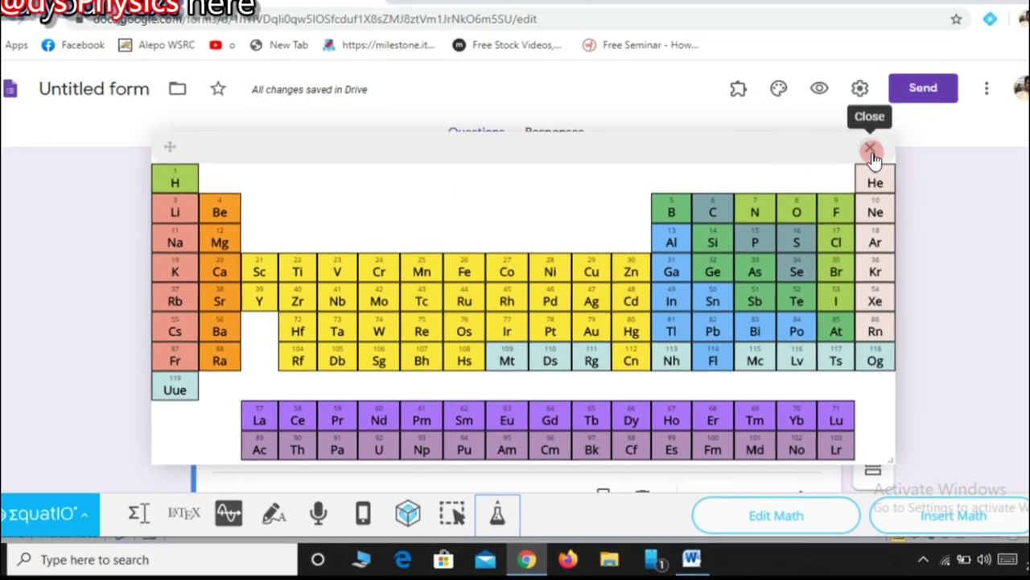
left_click(952, 86)
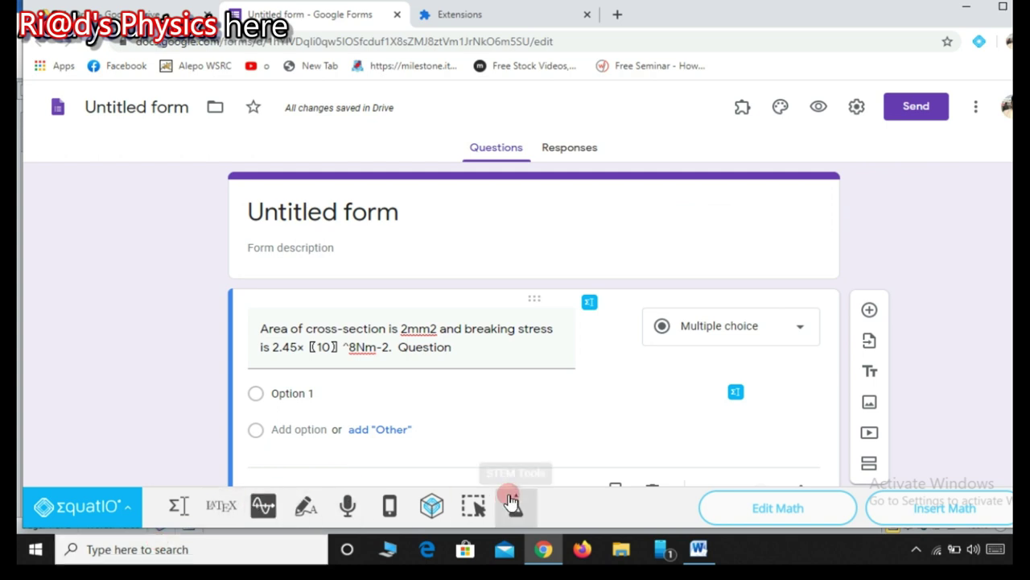
Open the EquatIO Equation Editor and view its General formatting options.
left_click(178, 505)
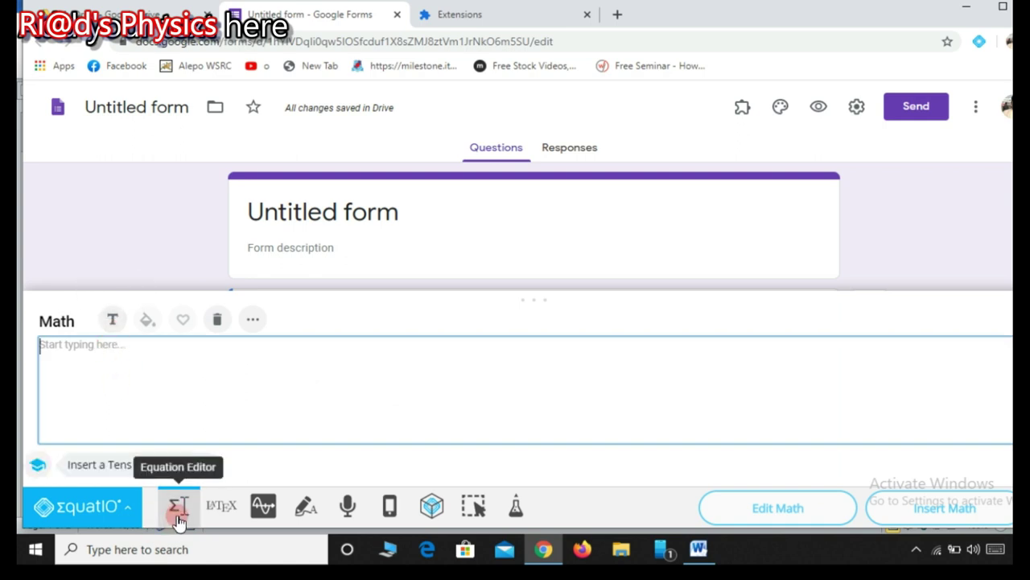
left_click(112, 322)
left_click(39, 344)
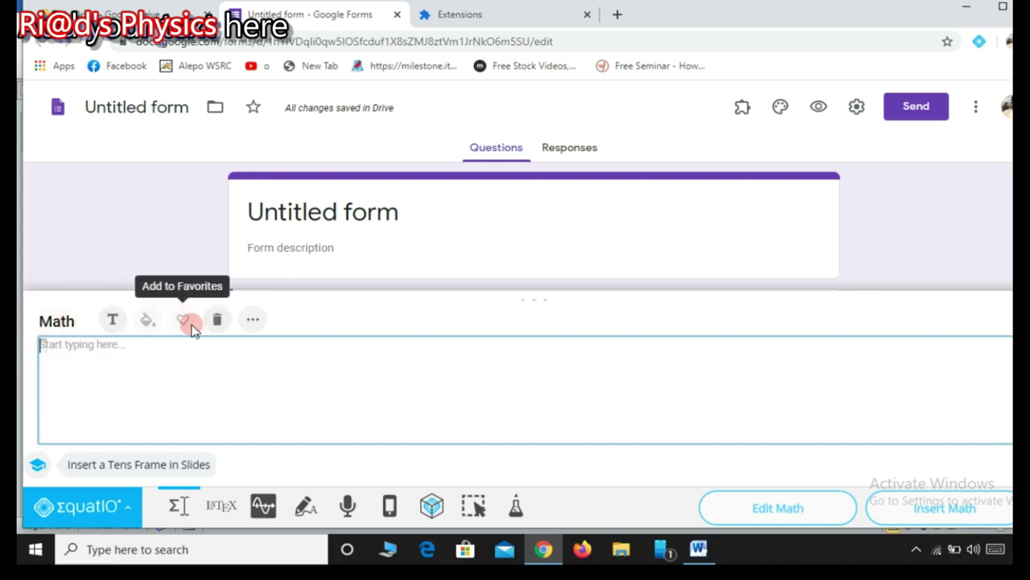
left_click(252, 320)
left_click(262, 342)
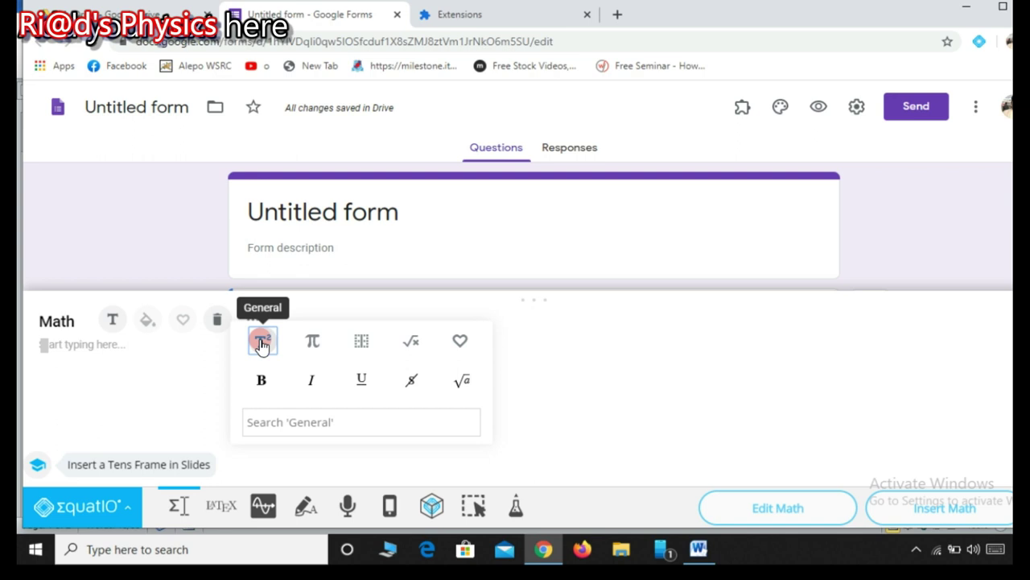
left_click(272, 380)
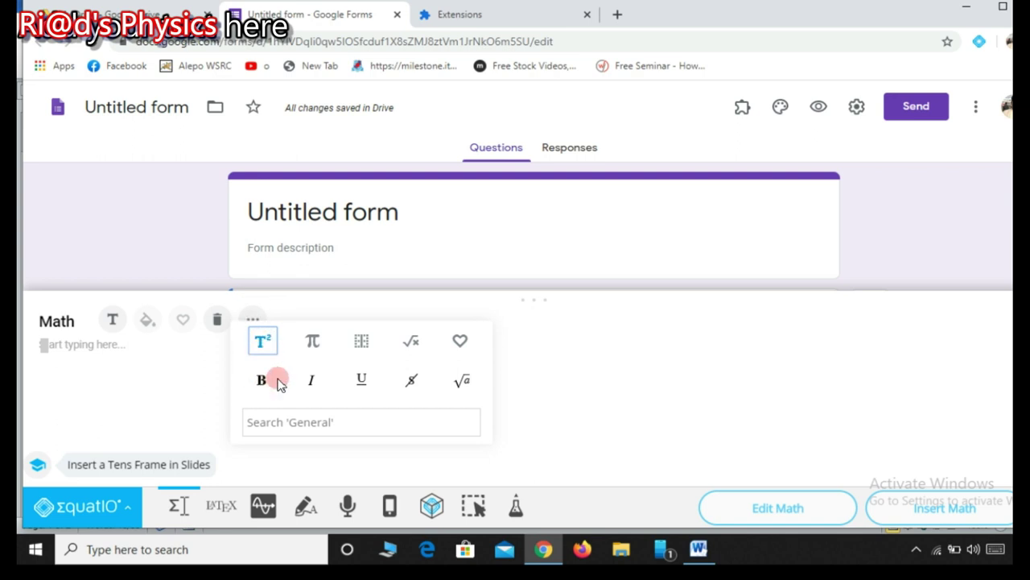
left_click(314, 382)
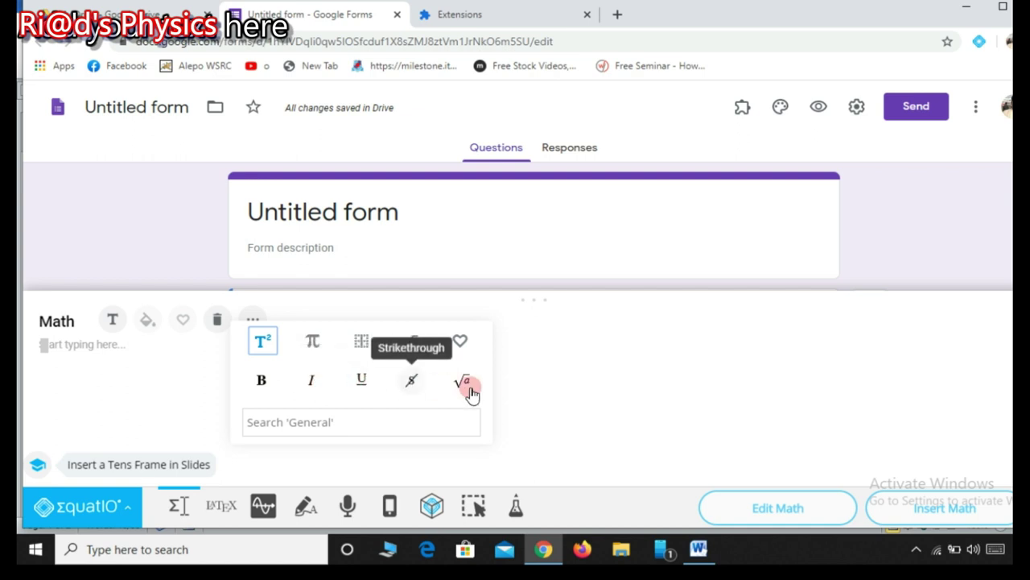
Browse the equation editor's math symbols and layout templates through to the end of each list.
left_click(310, 341)
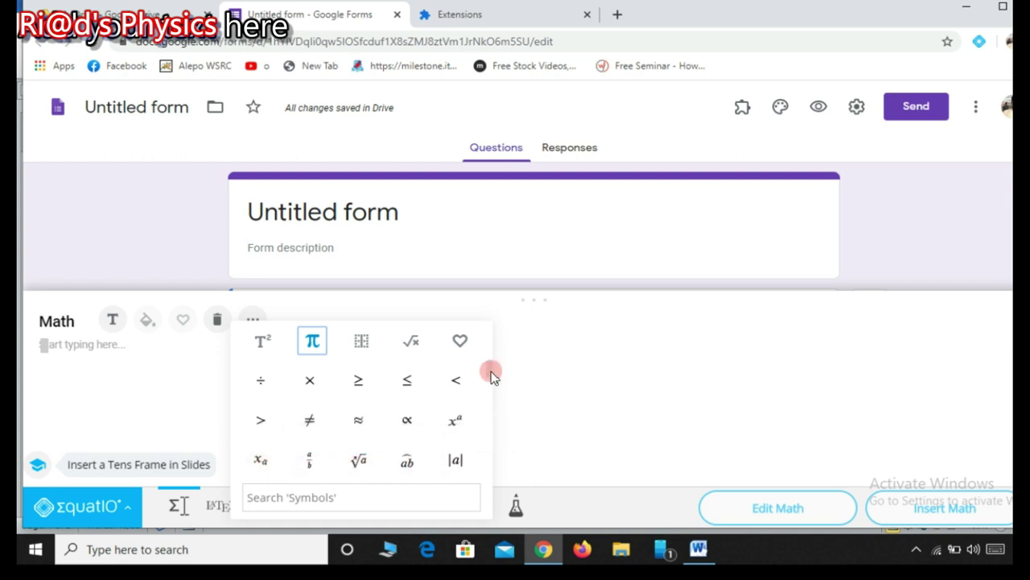
left_click_drag(489, 368, 492, 442)
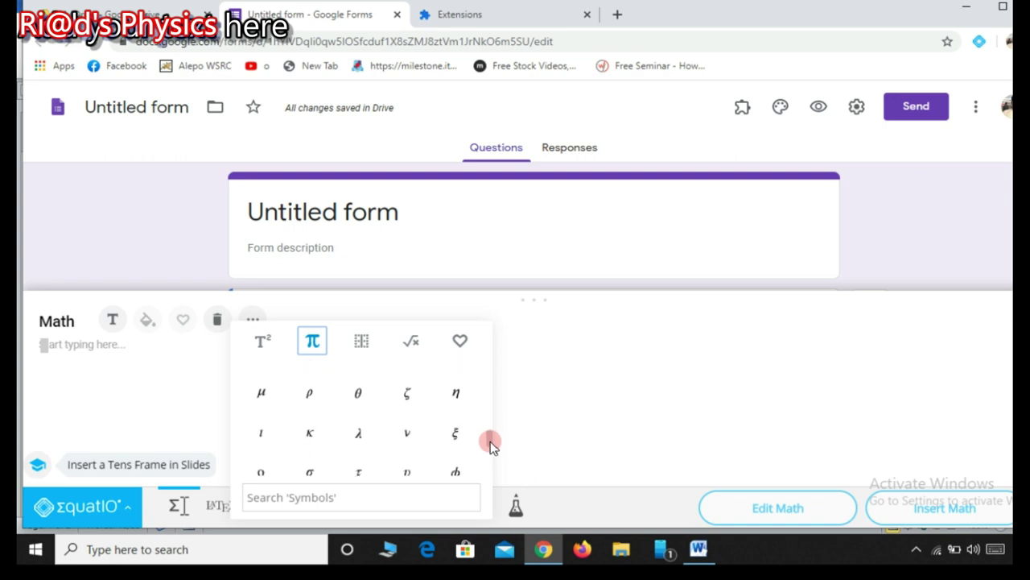
left_click_drag(490, 441, 489, 471)
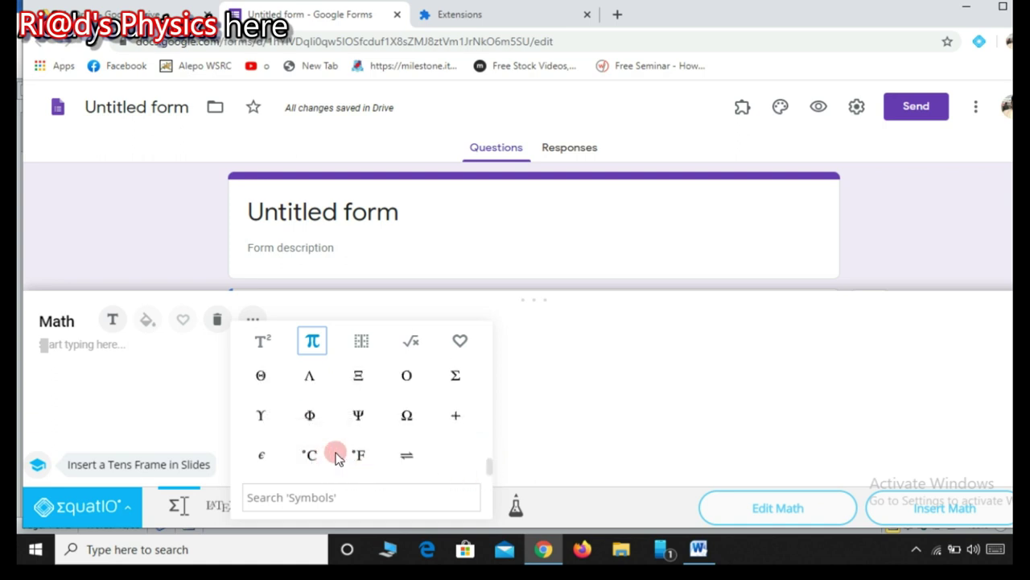
left_click(369, 344)
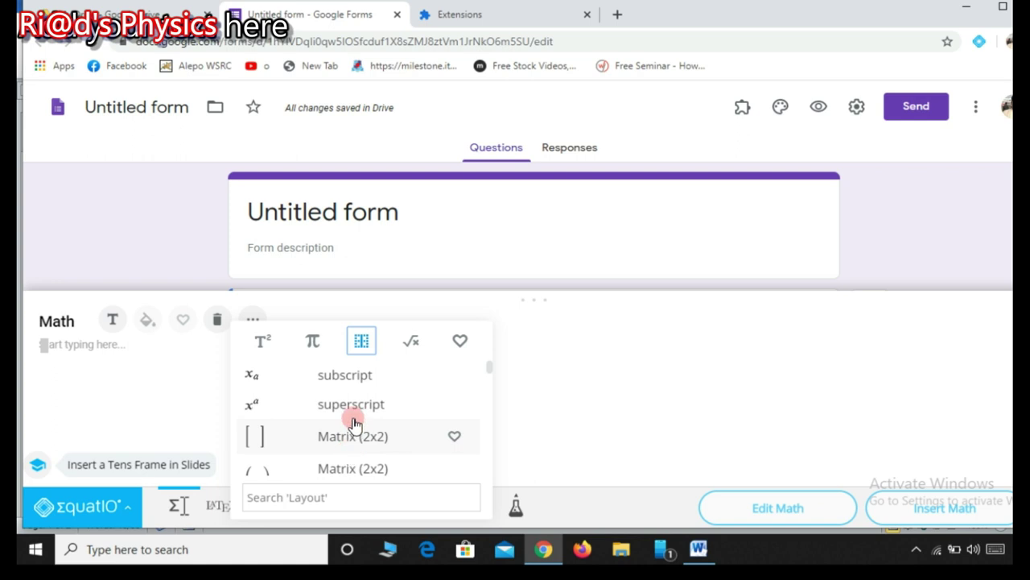
left_click(488, 370)
left_click_drag(488, 369, 489, 475)
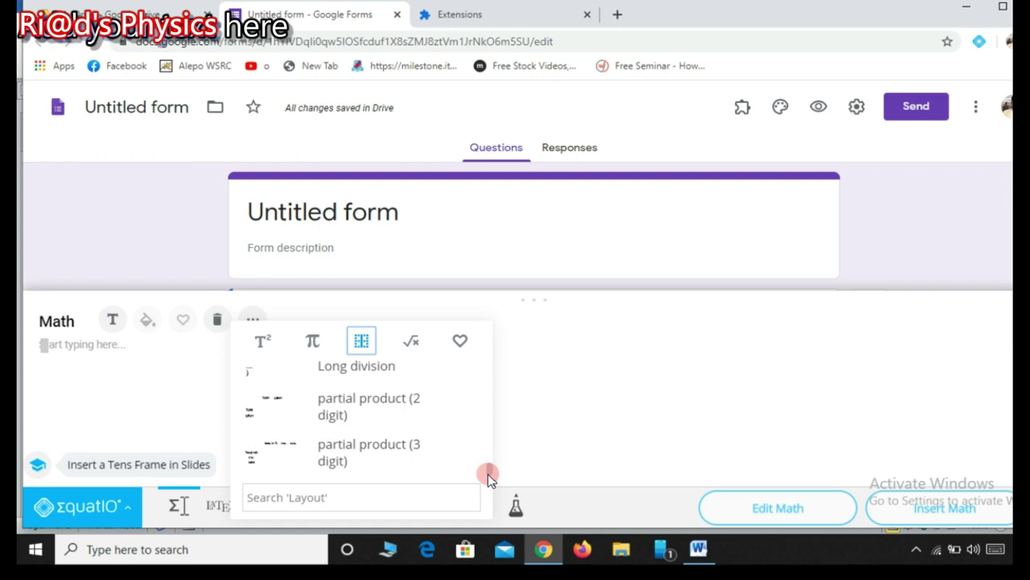
Look through the equation editor's ready-made formulas, then return to the empty Math field.
left_click(400, 345)
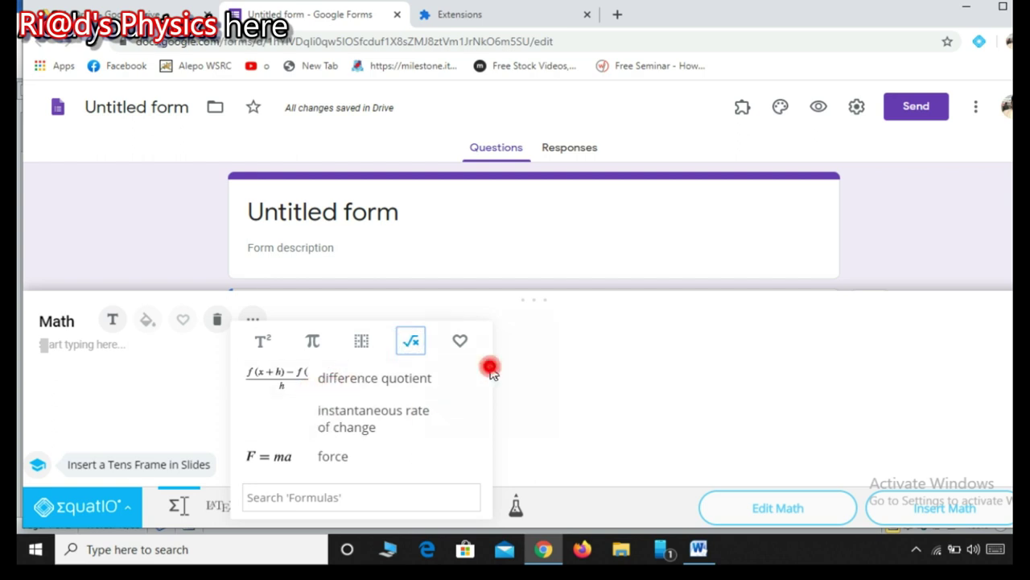
left_click_drag(491, 369, 490, 361)
left_click(249, 458)
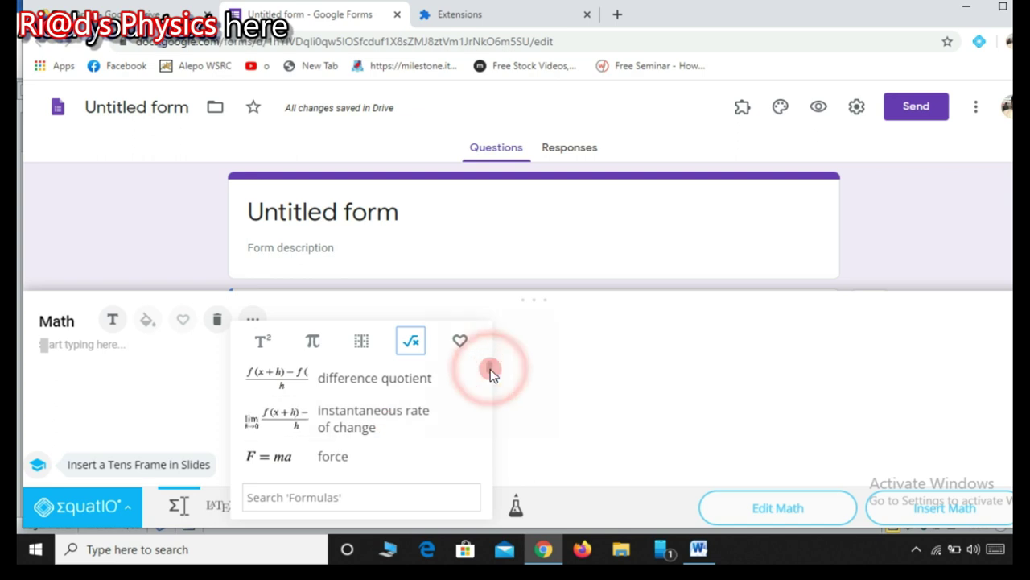
scroll(492, 374, "down", 3)
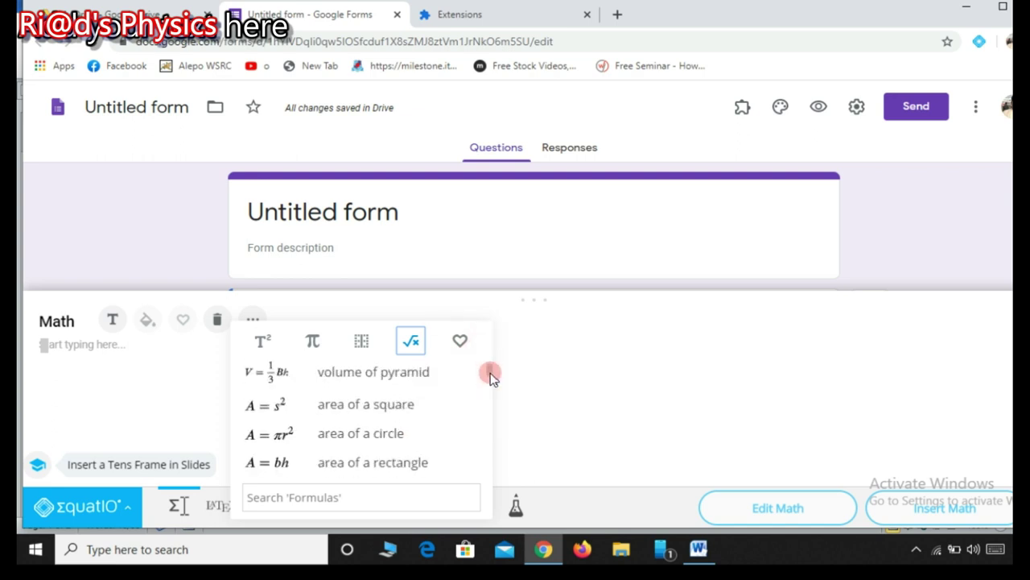
scroll(492, 377, "down", 3)
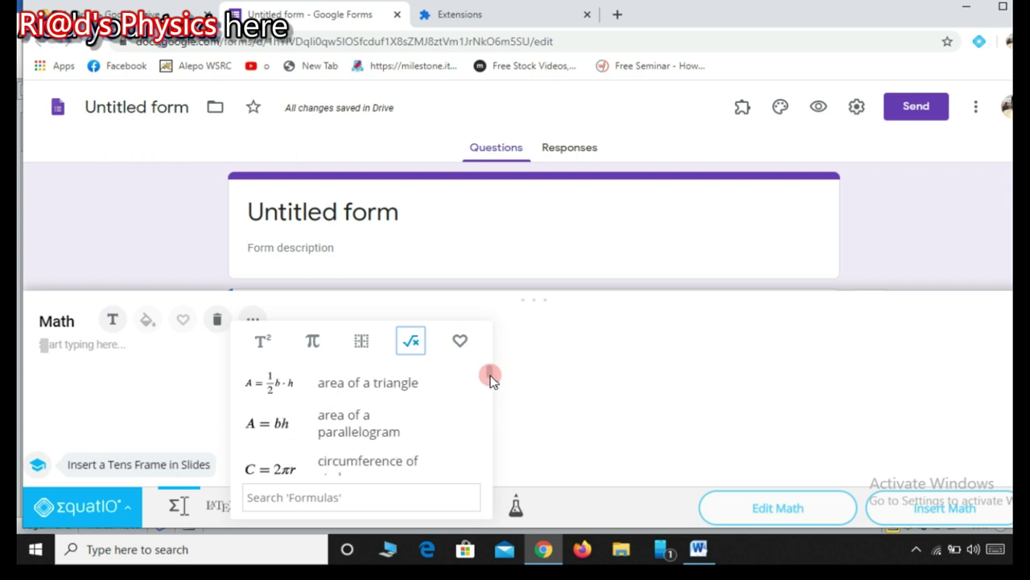
scroll(493, 381, "down", 5)
scroll(493, 384, "down", 2)
scroll(491, 386, "down", 3)
scroll(489, 386, "down", 3)
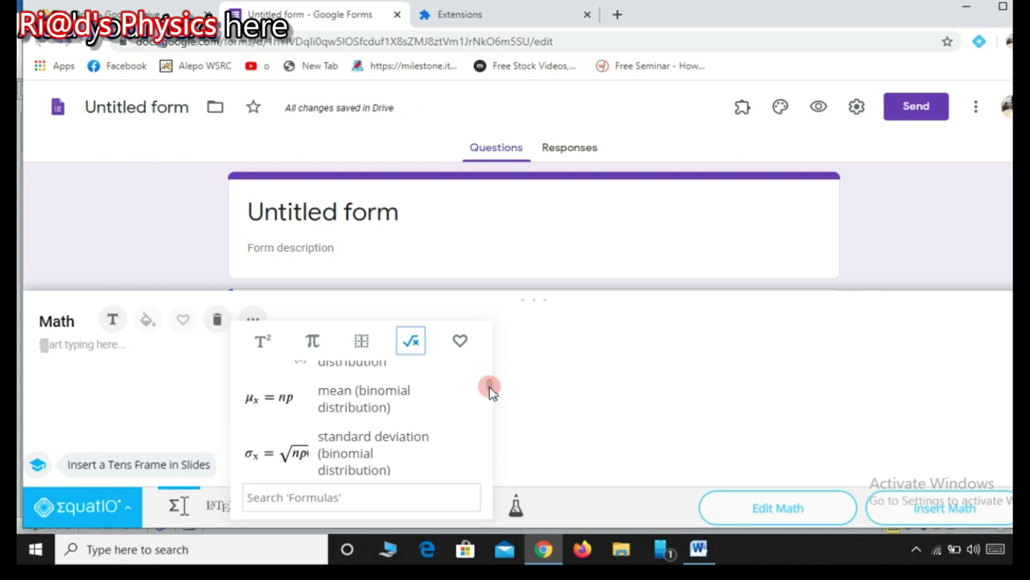
left_click_drag(490, 386, 489, 391)
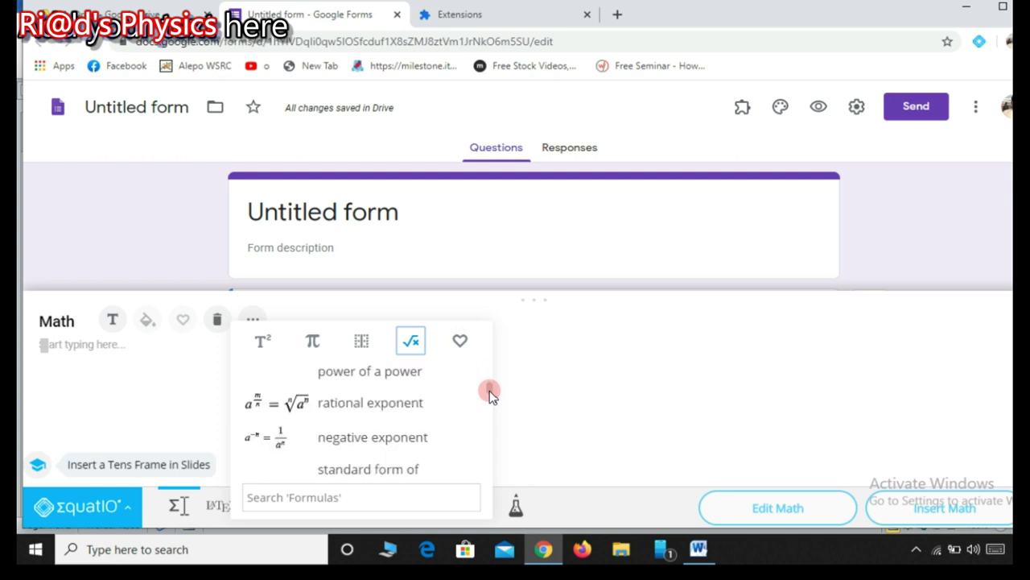
left_click_drag(490, 390, 490, 411)
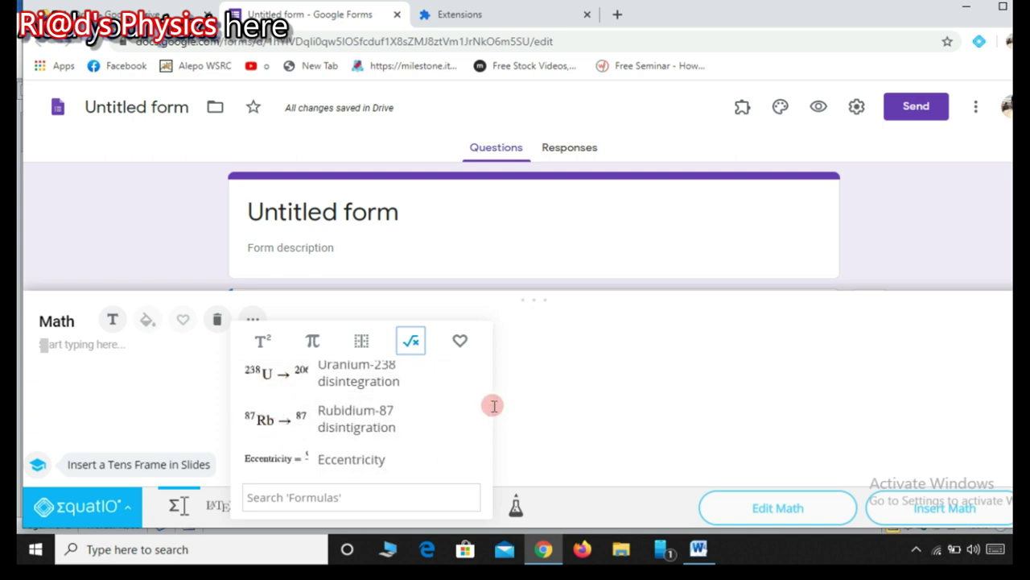
left_click_drag(483, 407, 490, 344)
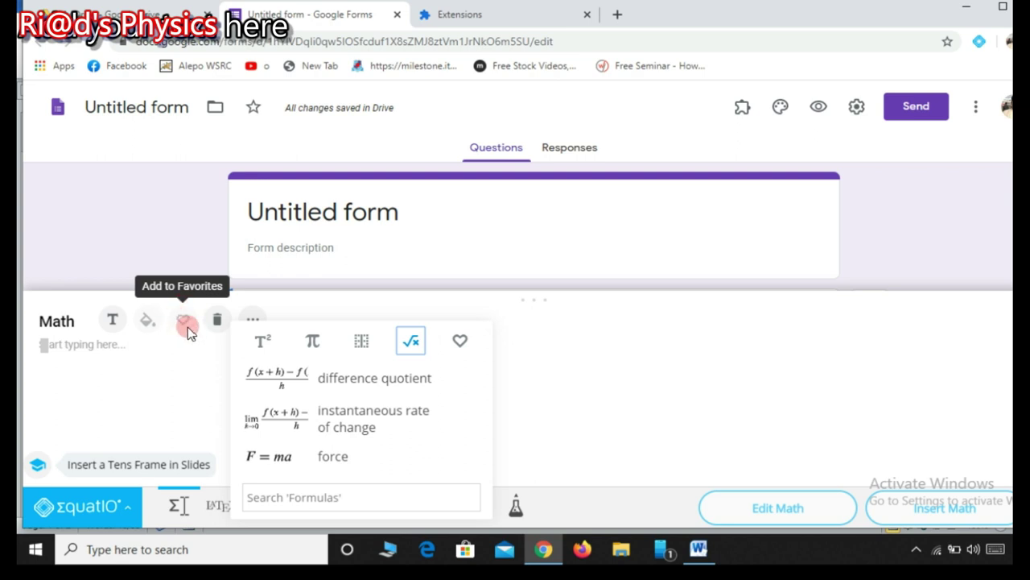
left_click(80, 351)
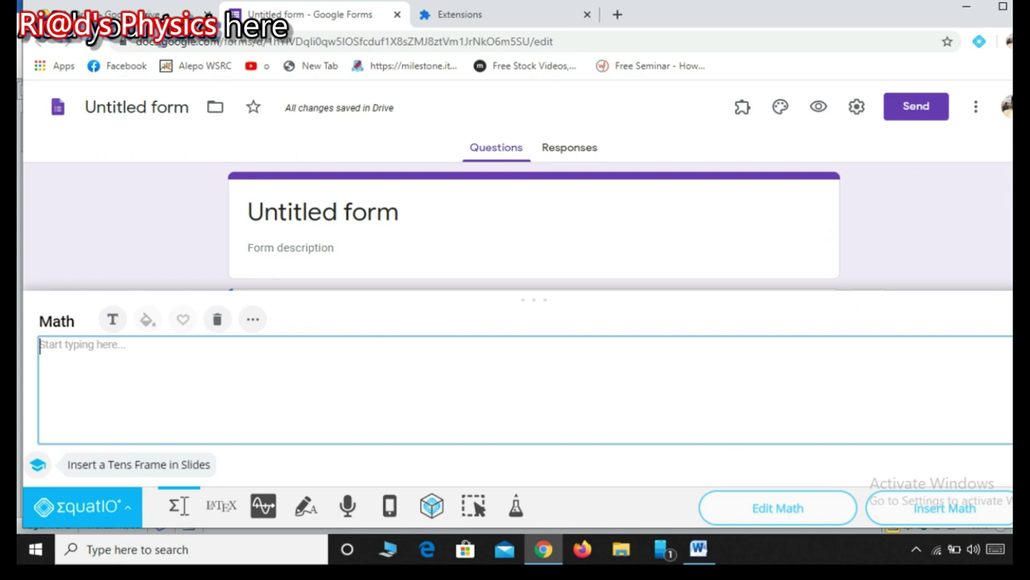
left_click(79, 344)
type("red")
key("BackSpace")
key("BackSpace")
key("BackSpace")
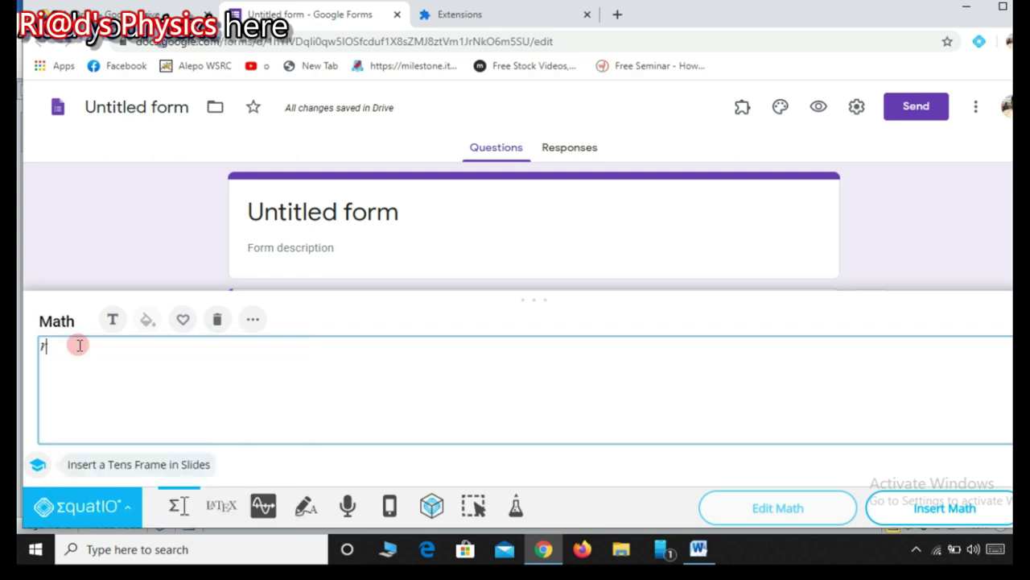
Enter "Area of cross-section 2mm" as plain text in the Math field.
left_click(113, 319)
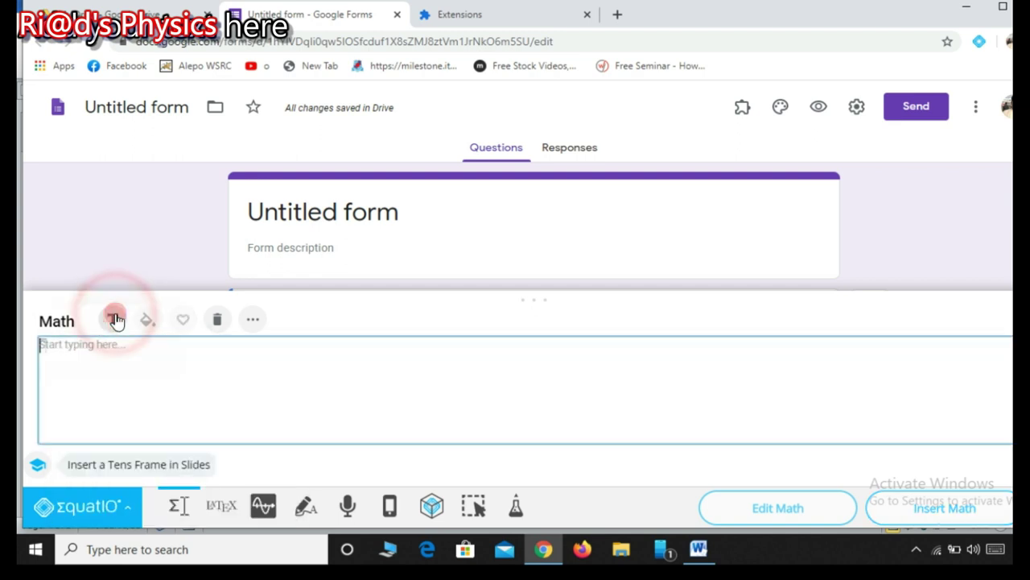
type("Area of c")
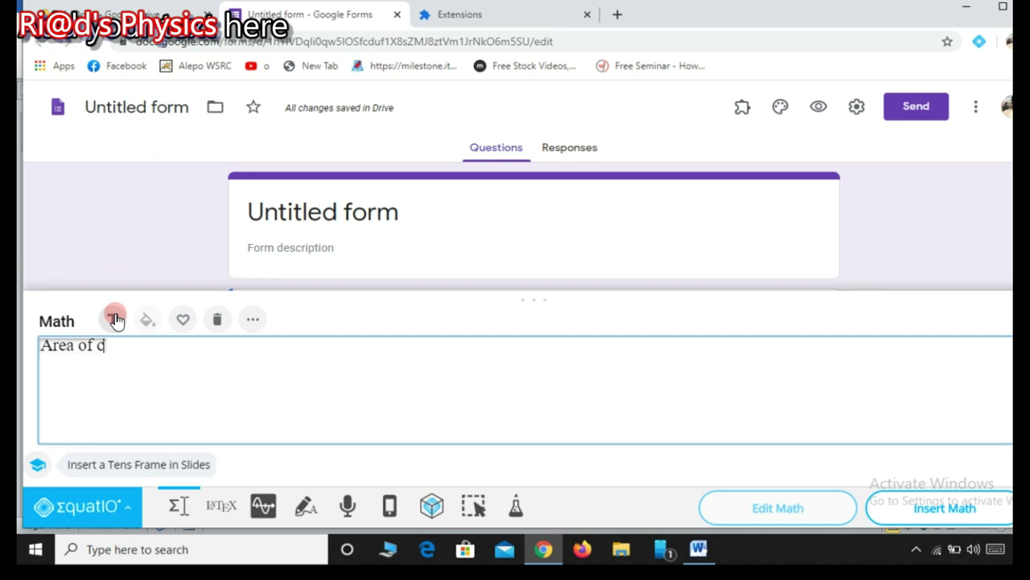
type("ross-section 2")
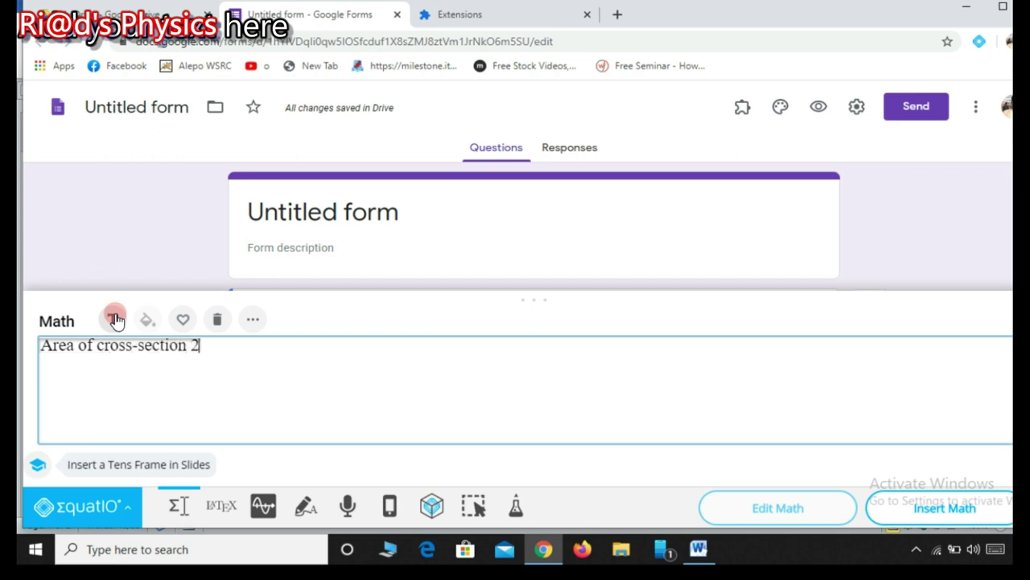
type("mm")
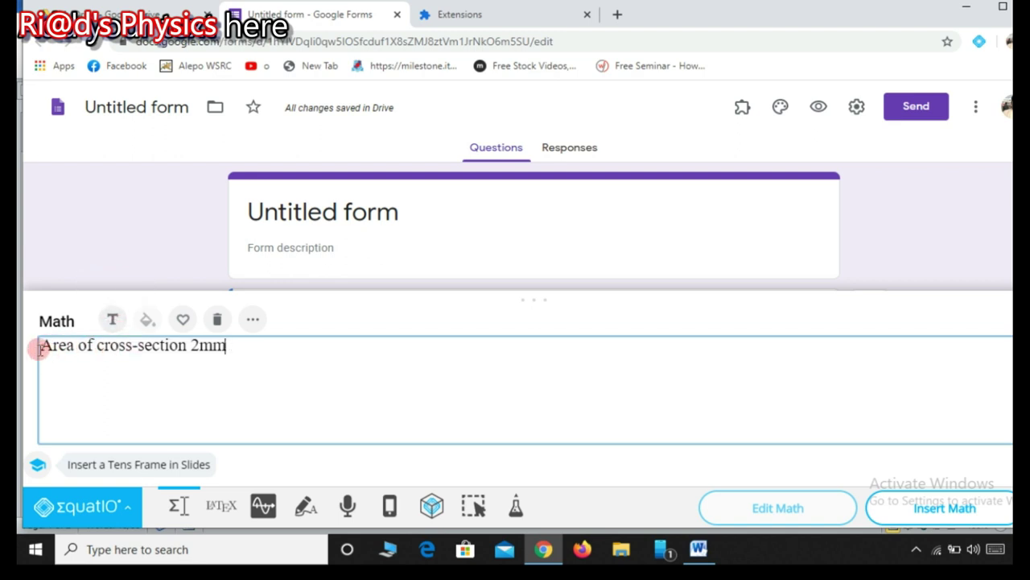
Add a superscript 2 after "mm" using the power template from the math symbols, and remove the exponent again.
left_click(253, 319)
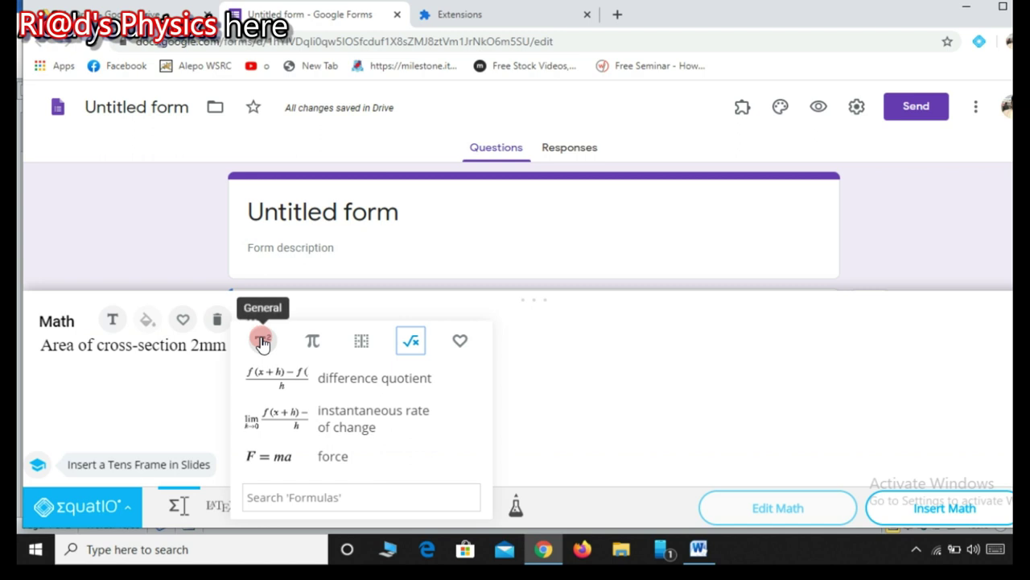
left_click(262, 342)
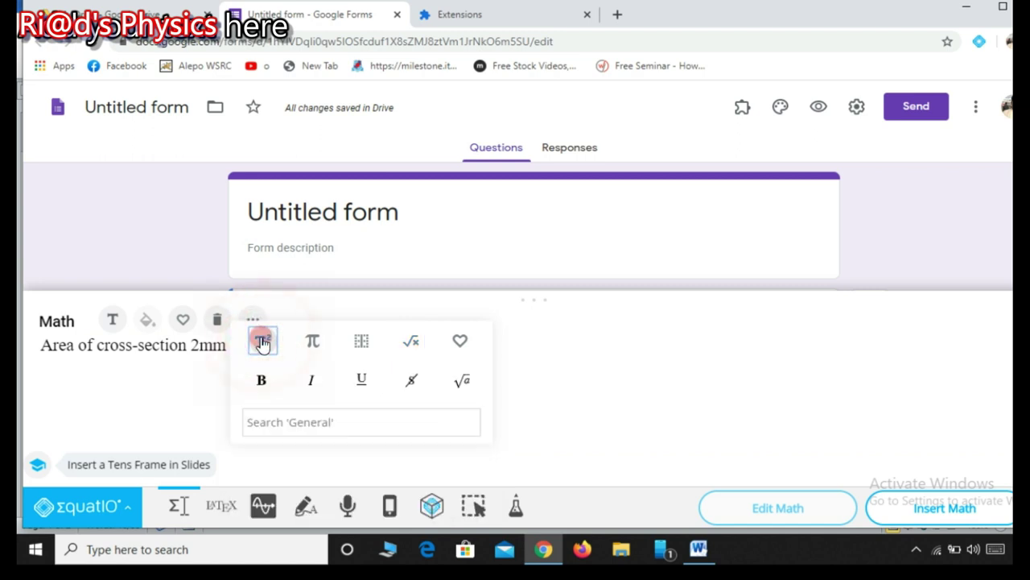
left_click(310, 342)
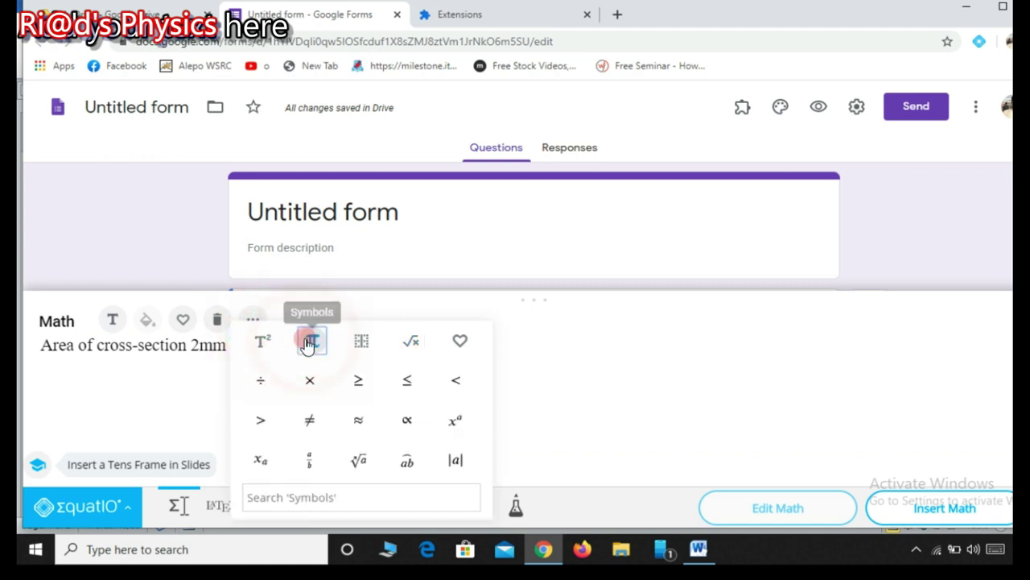
left_click(457, 423)
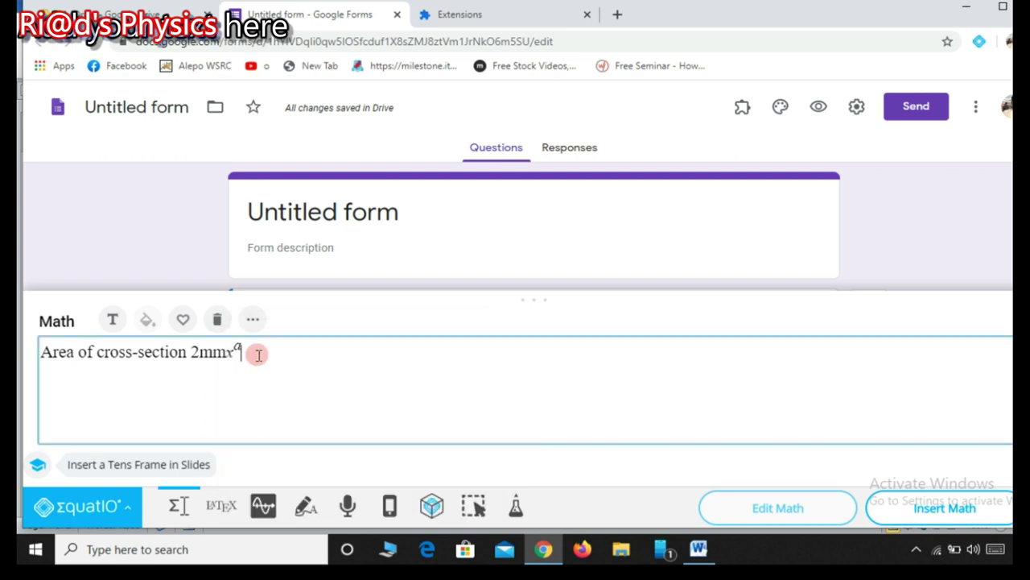
key("BackSpace")
type("2")
key("BackSpace")
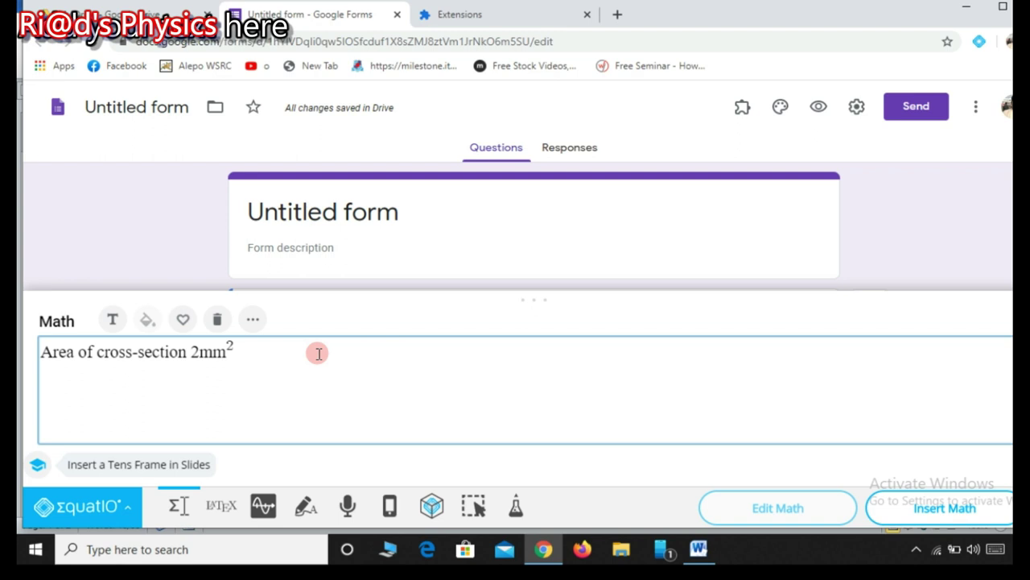
left_click(250, 350)
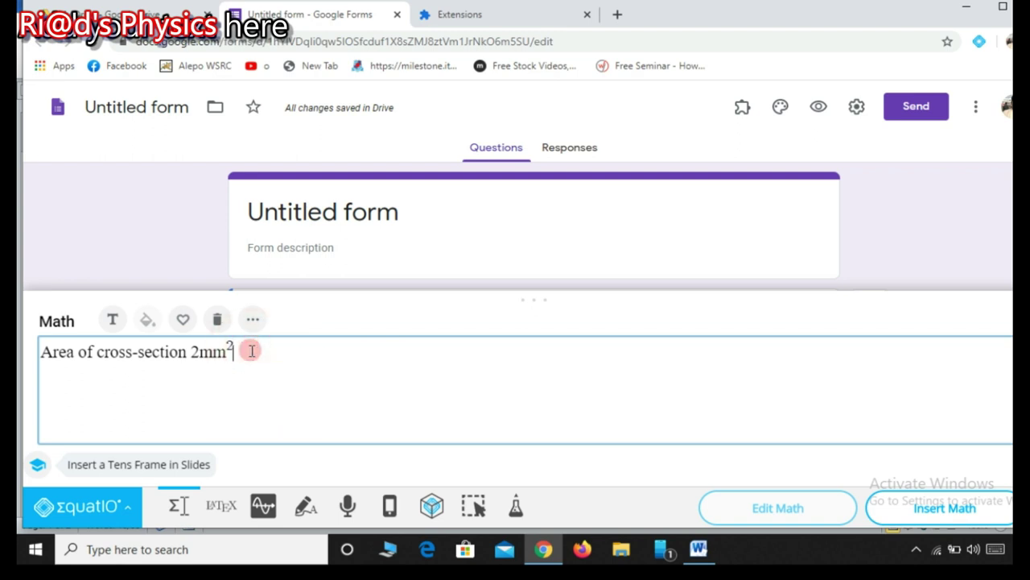
key("BackSpace")
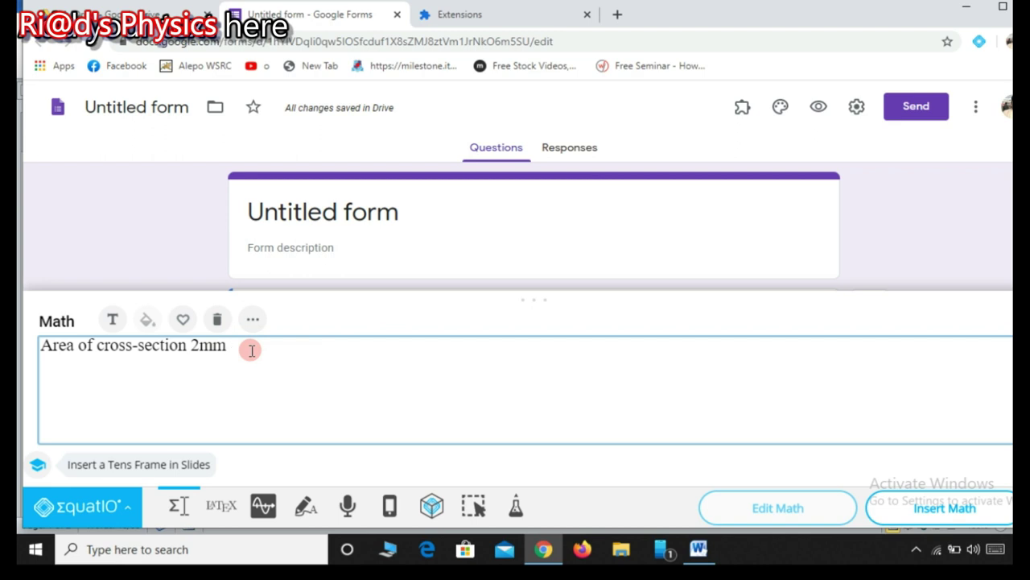
Square the "mm" unit with the squared suggestion and append the plain text " and breaking force 2.34".
type("sq")
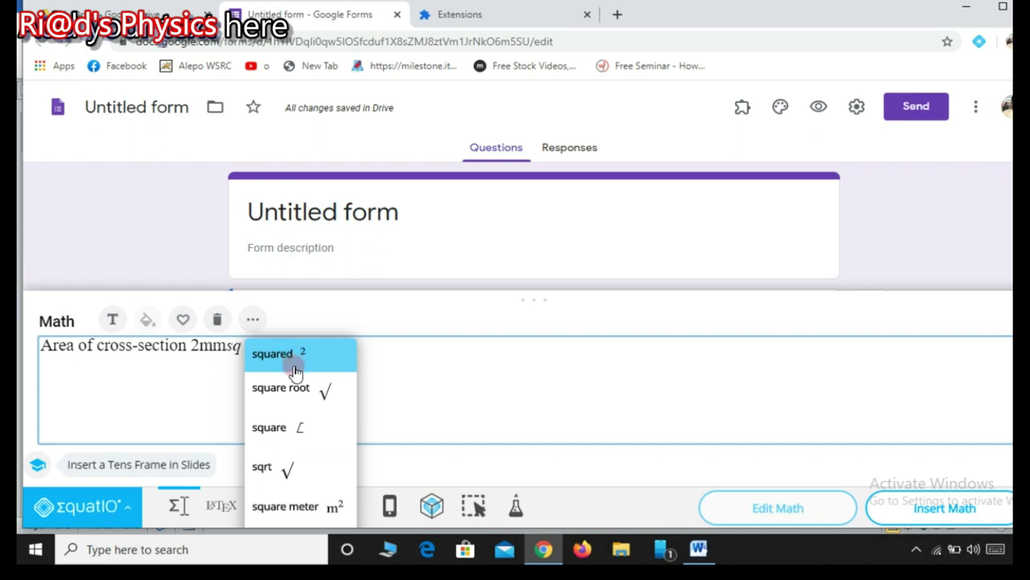
left_click(299, 355)
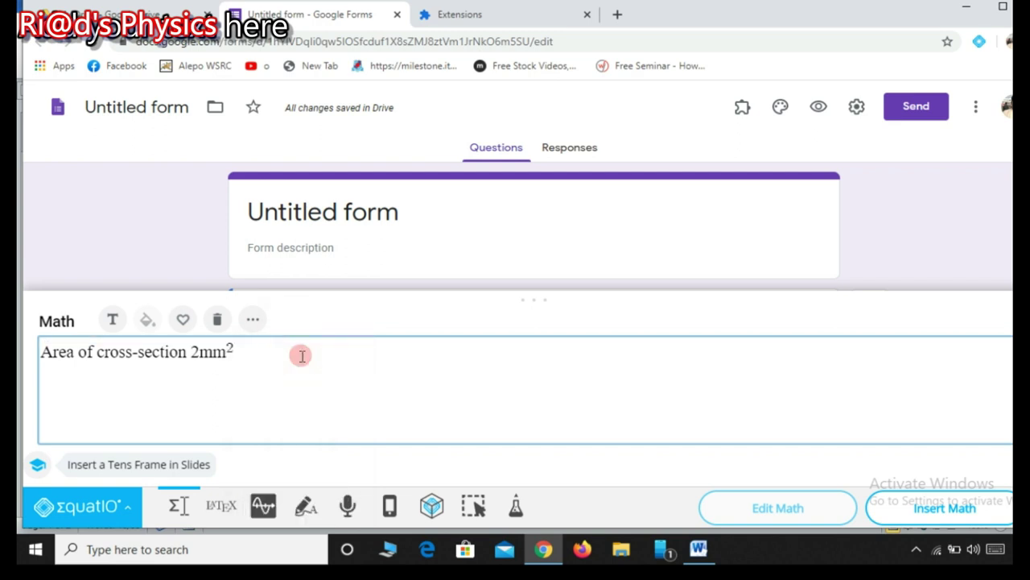
left_click(113, 321)
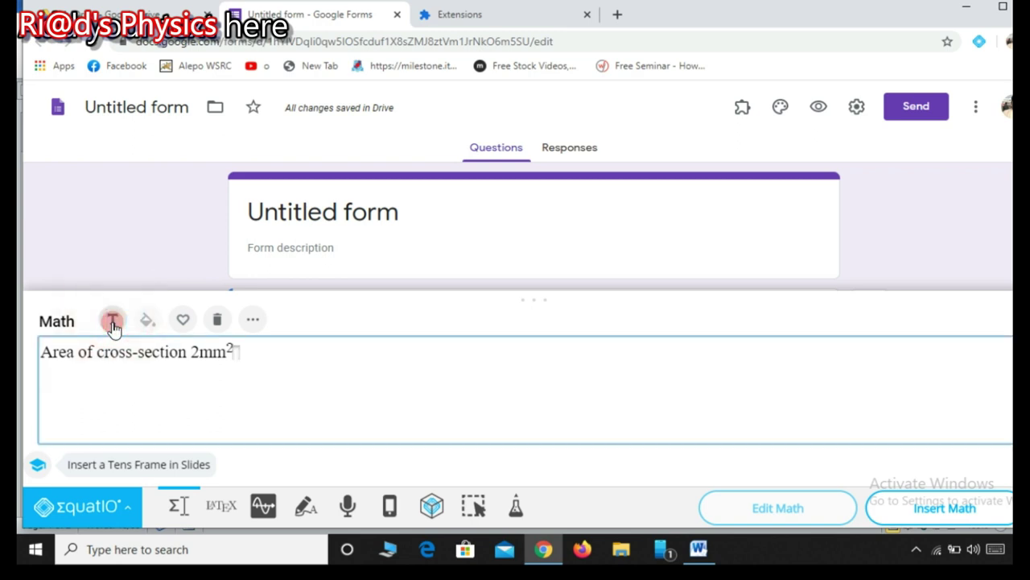
type("and")
key("Home")
key("End")
type("brea")
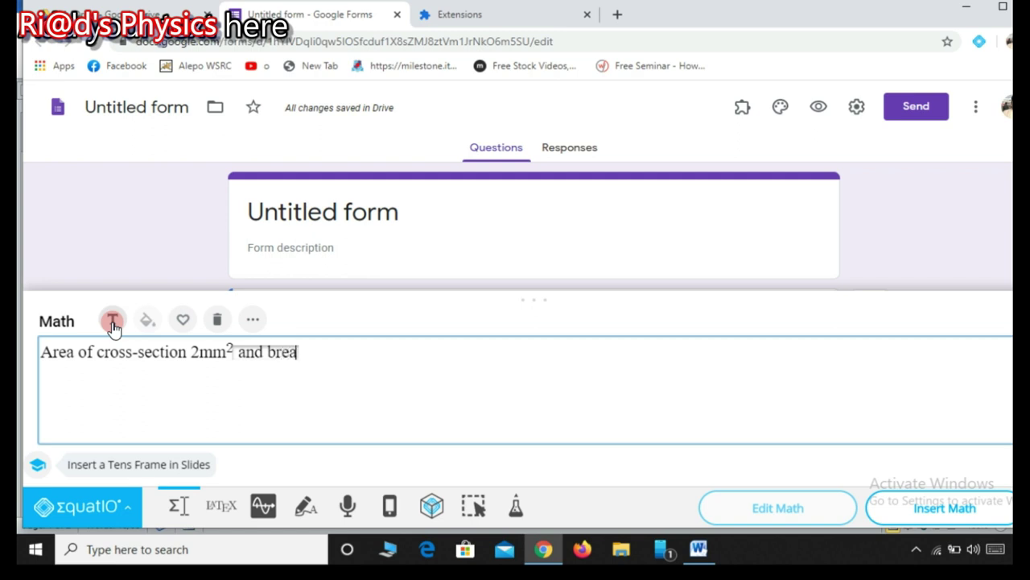
type("king f")
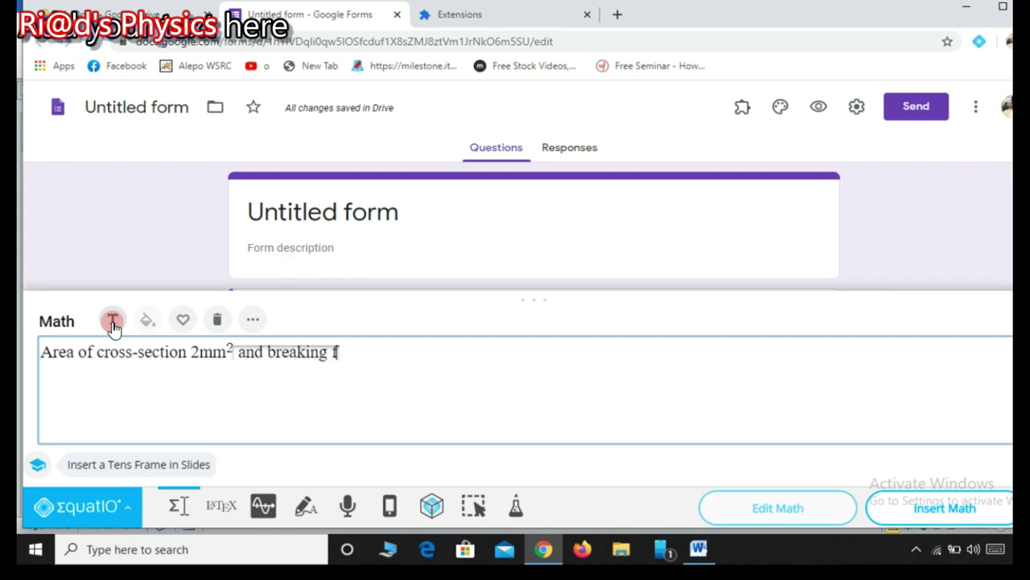
type("orce 2.")
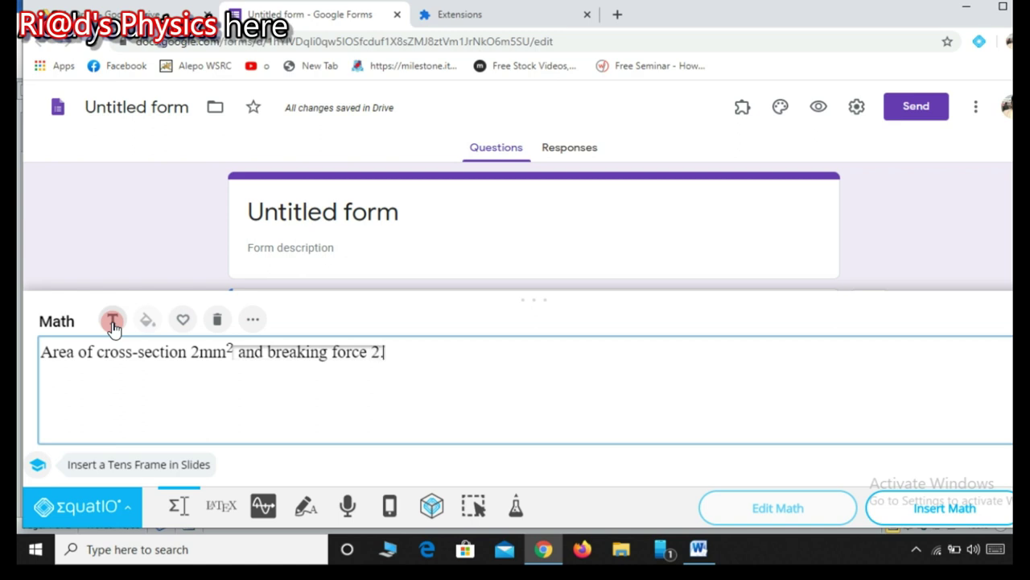
type("34")
Add a multiplication sign after 2.34 from the math symbols, and delete it again.
left_click(252, 319)
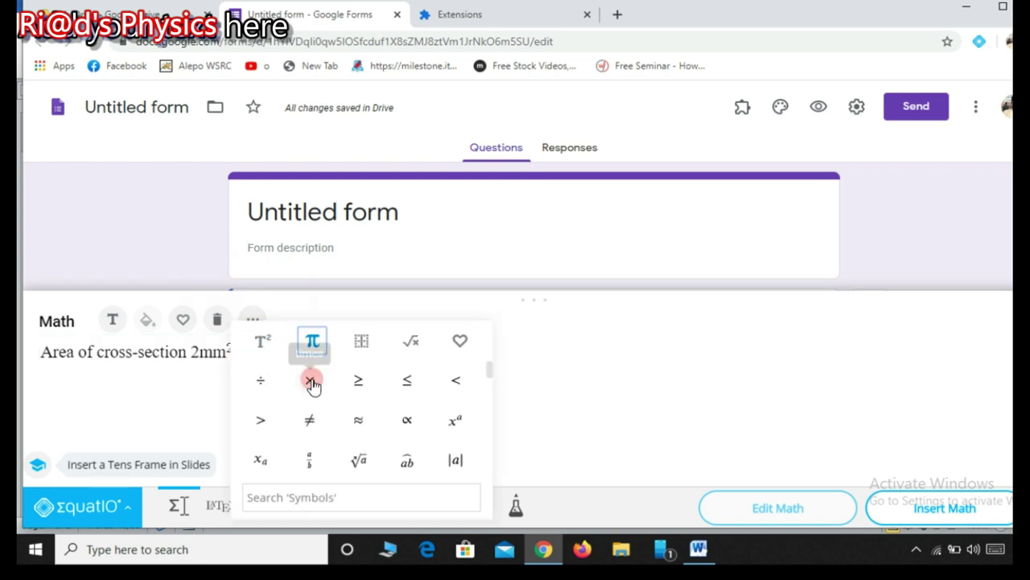
left_click(311, 380)
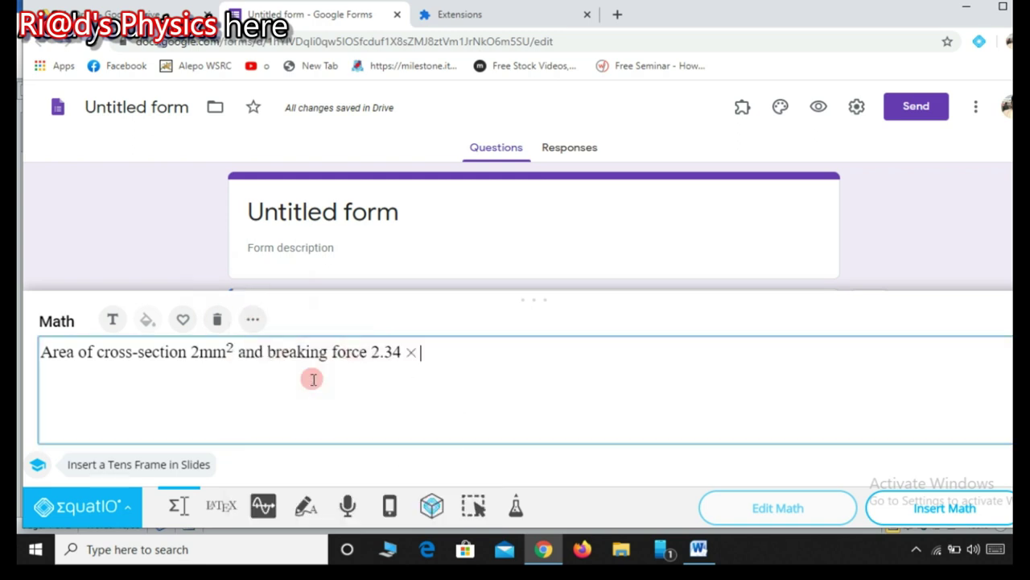
key("BackSpace")
Append "× 10" raised to the power 8 after 2.34, using the multiply and power suggestions.
type("mu")
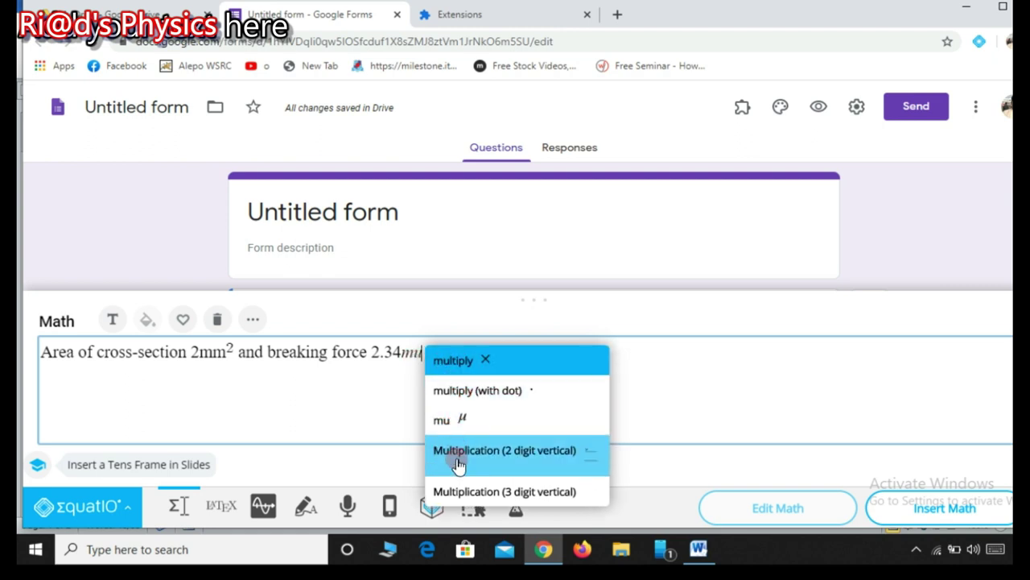
left_click(479, 361)
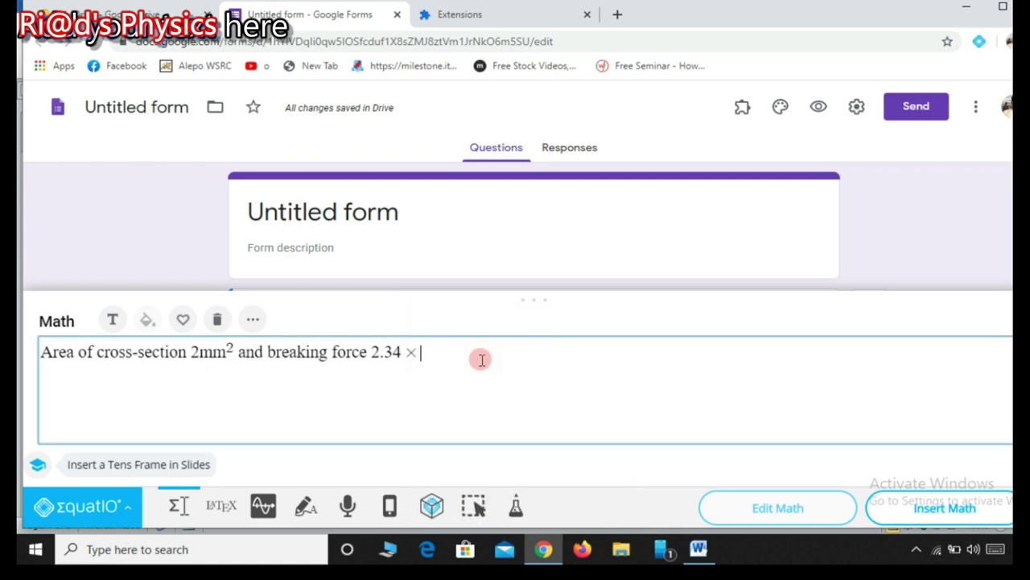
type("10pow")
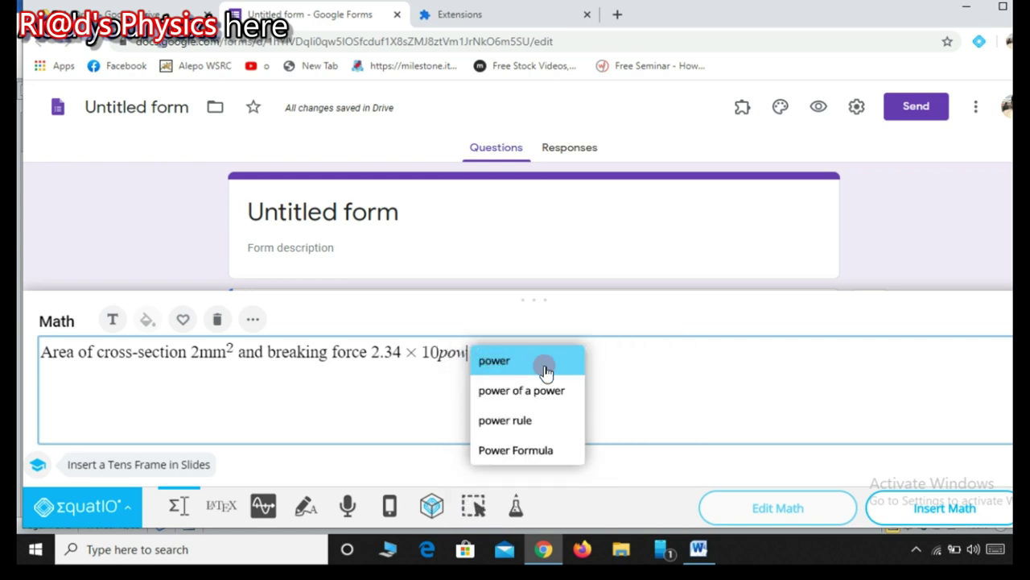
key("BackSpace")
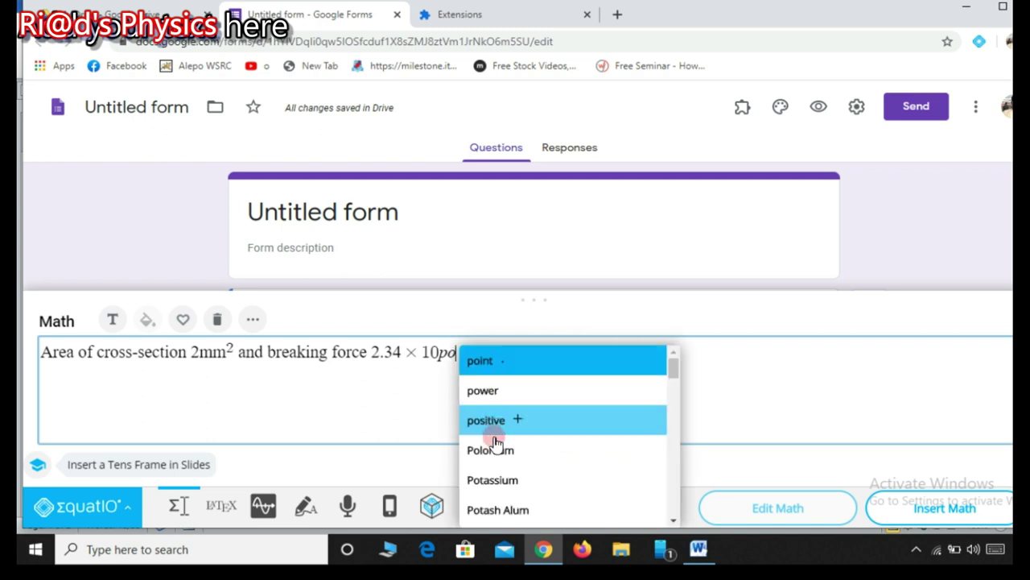
left_click(520, 393)
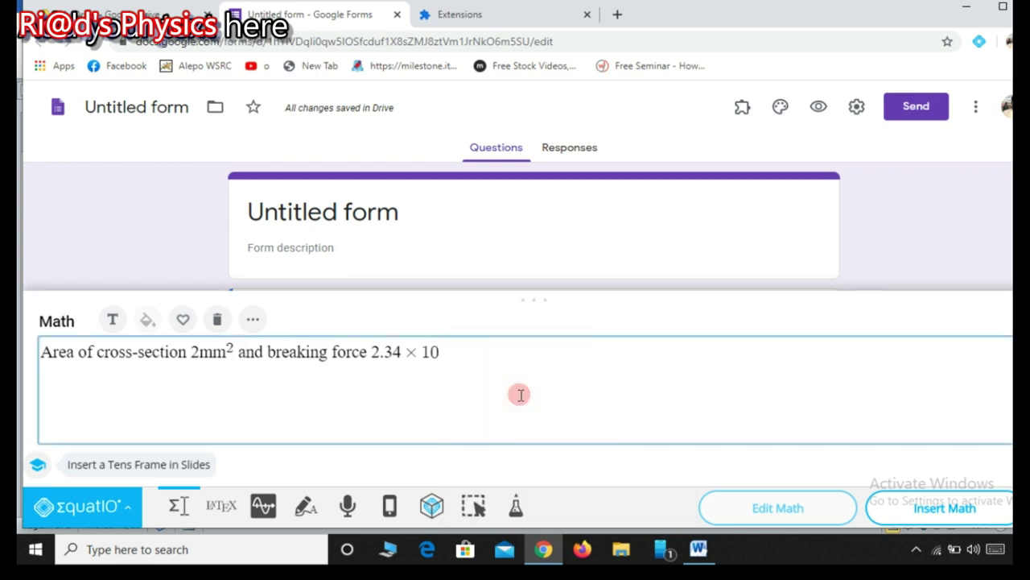
type("8")
Append the unit "Nm" as plain text with the exponent -2 and a closing period.
left_click(113, 319)
type("Nm")
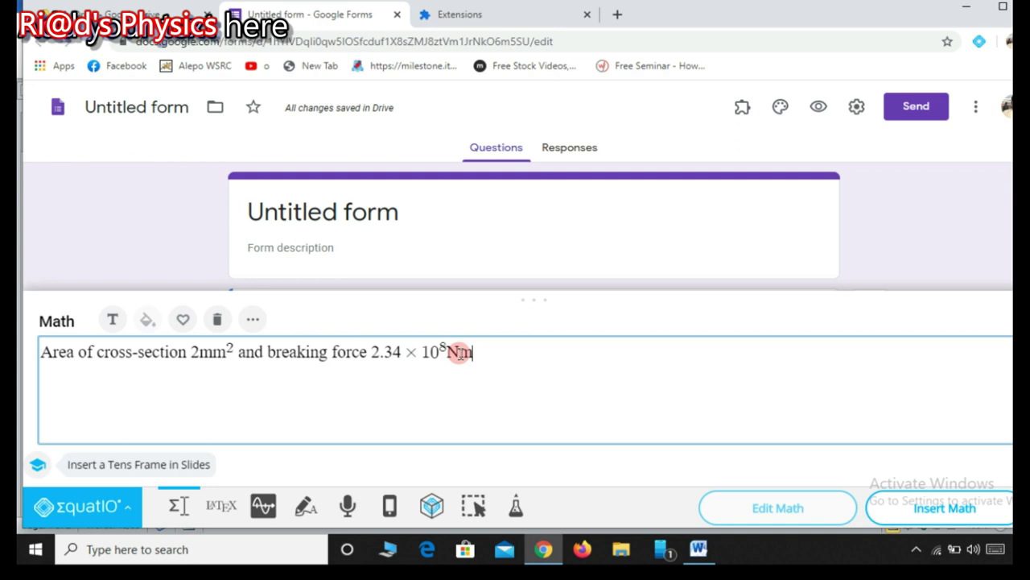
type("po")
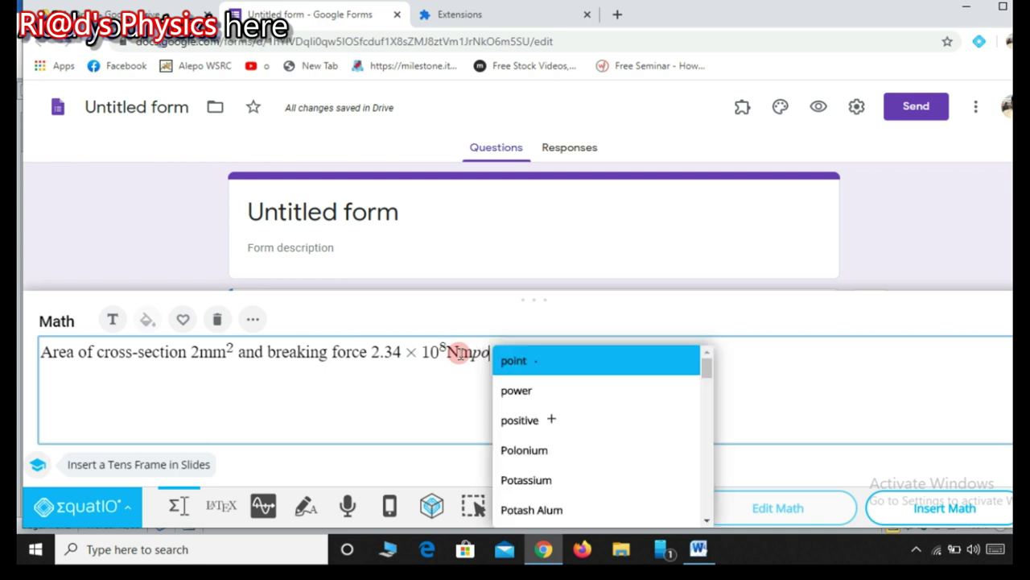
key("BackSpace")
key("BackSpace")
type("^-")
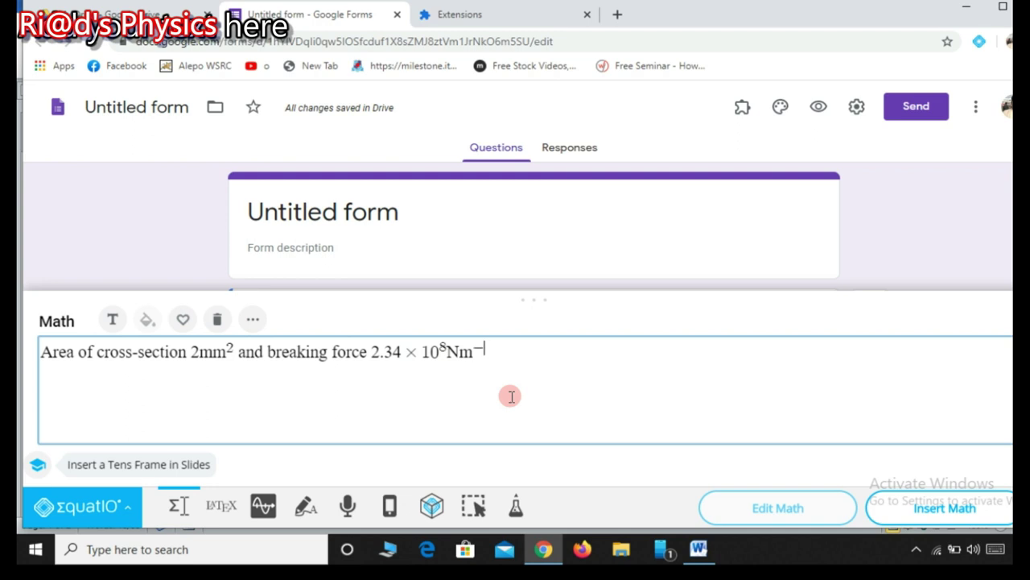
type("2")
Insert the finished math into the question and delete the old plain-text question title.
left_click(948, 515)
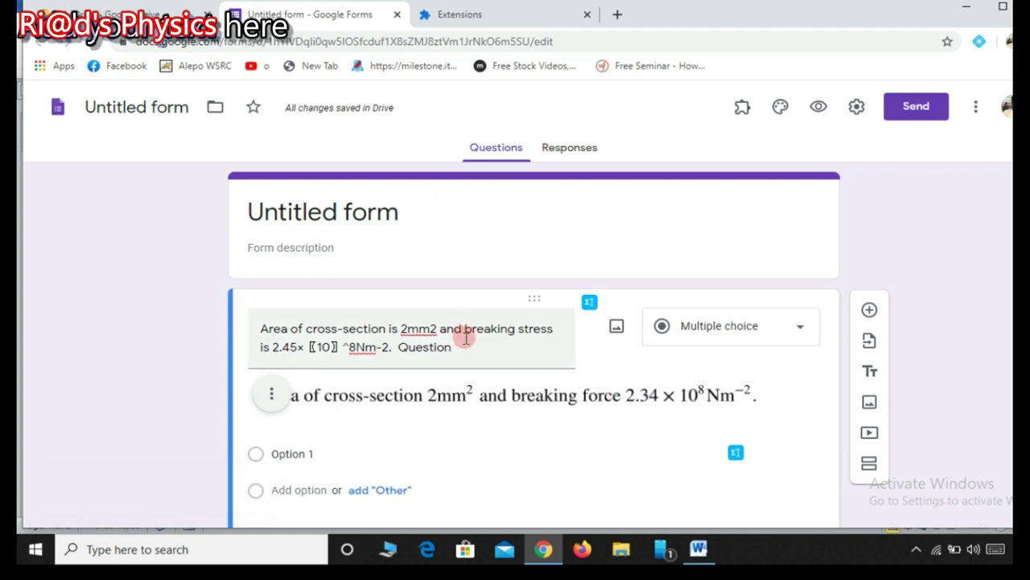
left_click_drag(467, 347, 347, 319)
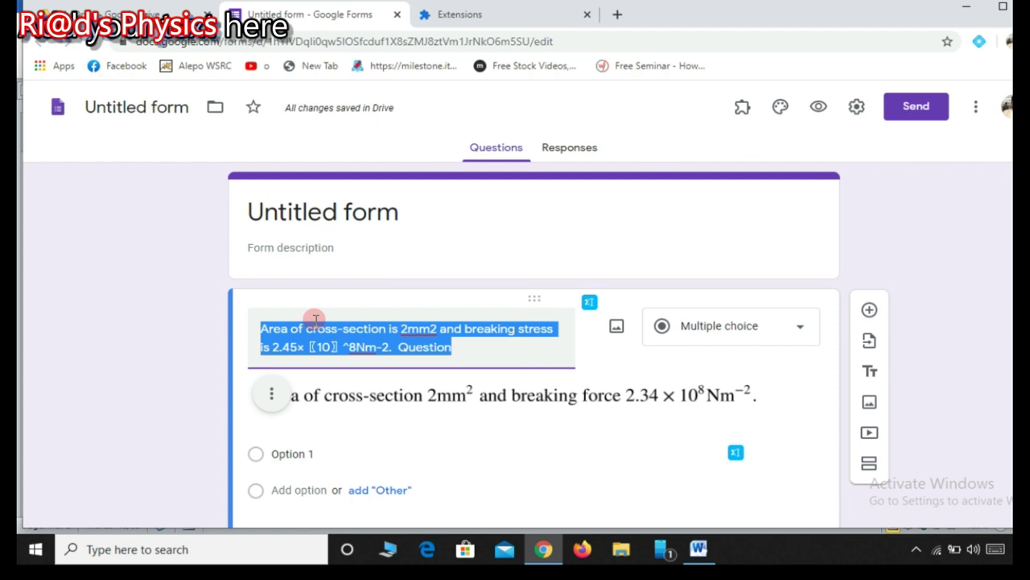
key("BackSpace")
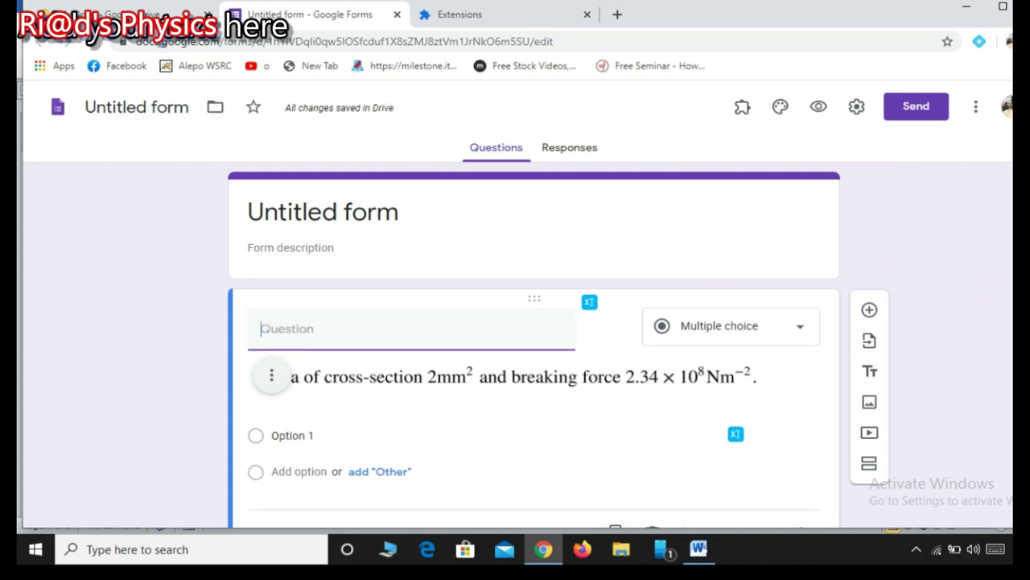
Clear the default "Option 1" text from the first answer choice.
scroll(610, 372, "down", 1)
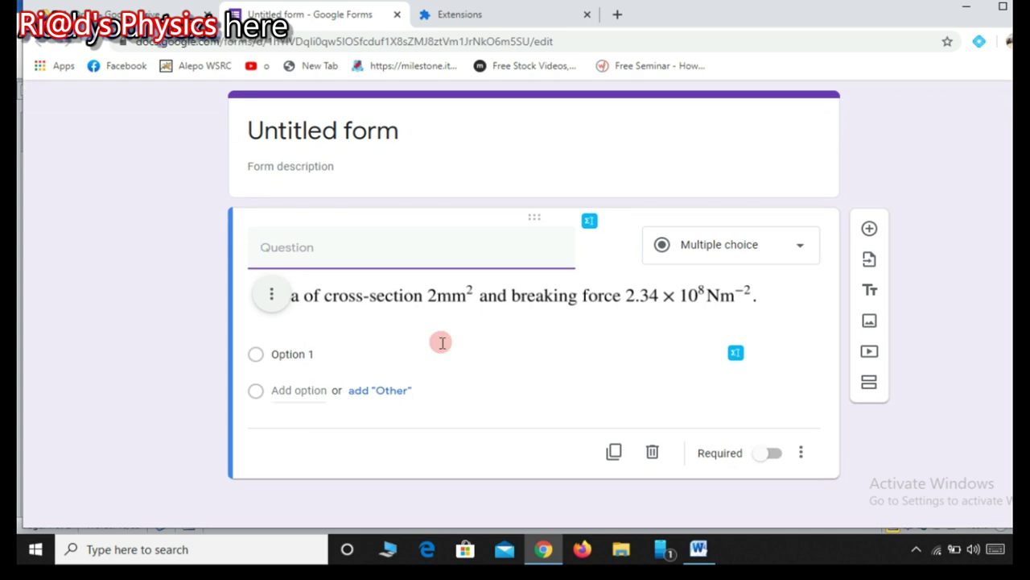
left_click(284, 351)
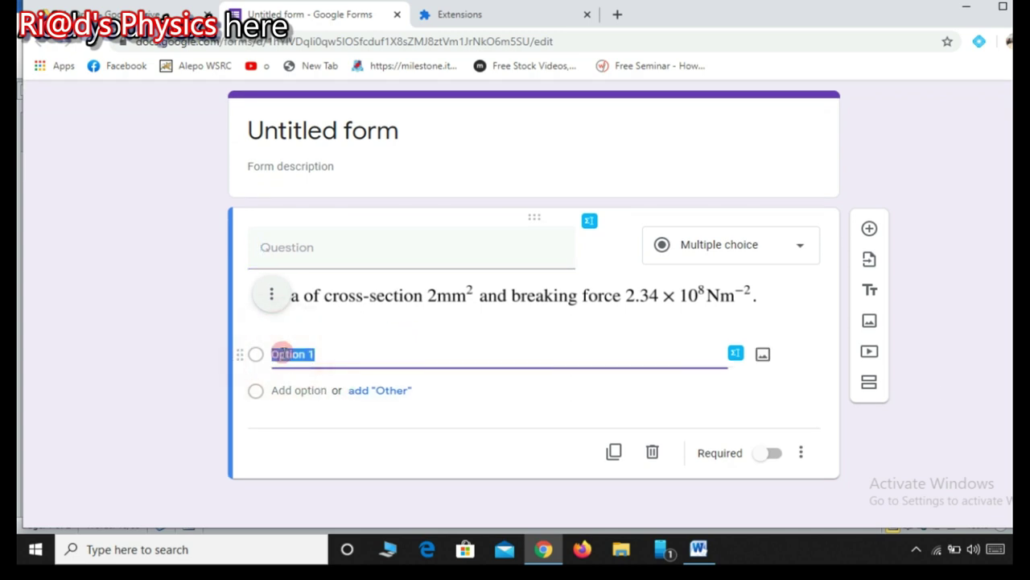
mouse_move(614, 260)
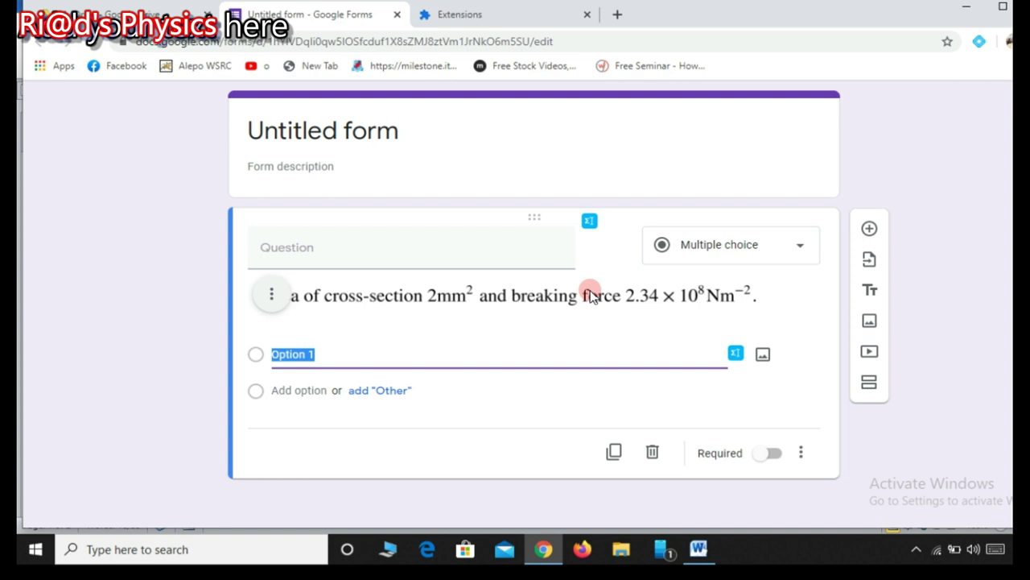
left_click(332, 355)
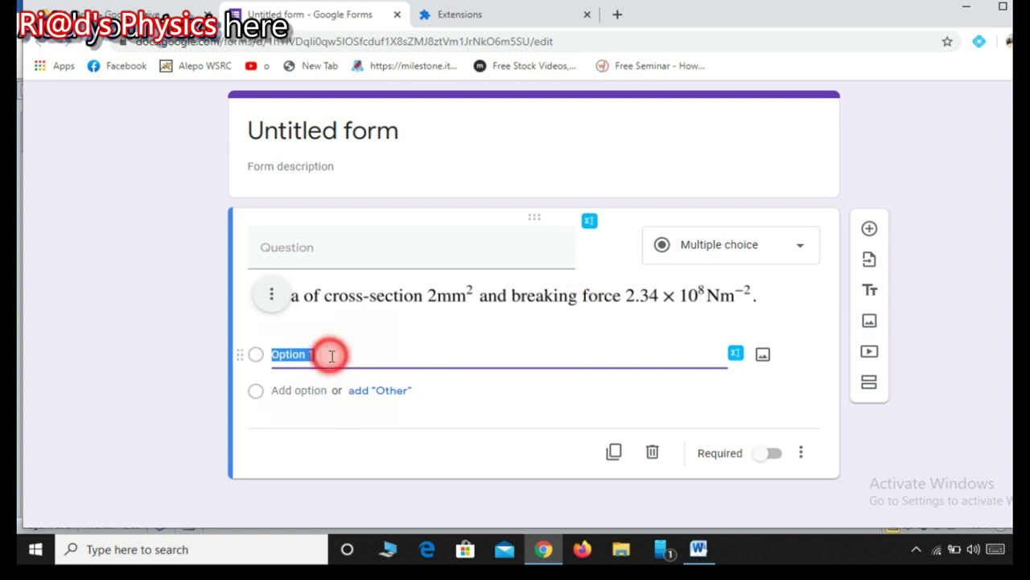
key("BackSpace")
key("BackSpace")
key("BackSpace")
key("BackSpace")
key("BackSpace")
key("BackSpace")
key("BackSpace")
key("BackSpace")
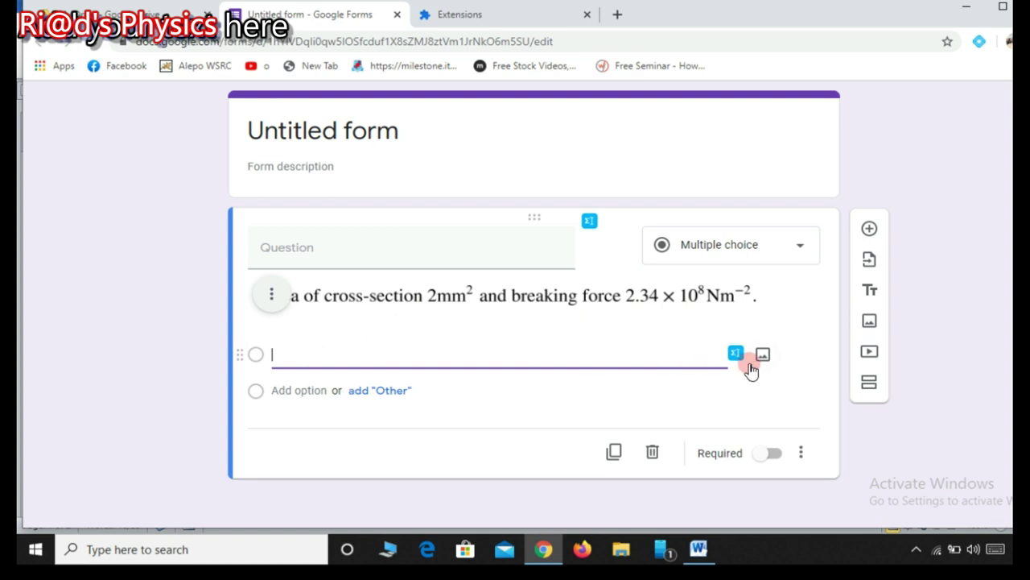
Add three more answer choices to the multiple-choice question, making four options in total.
left_click(306, 389)
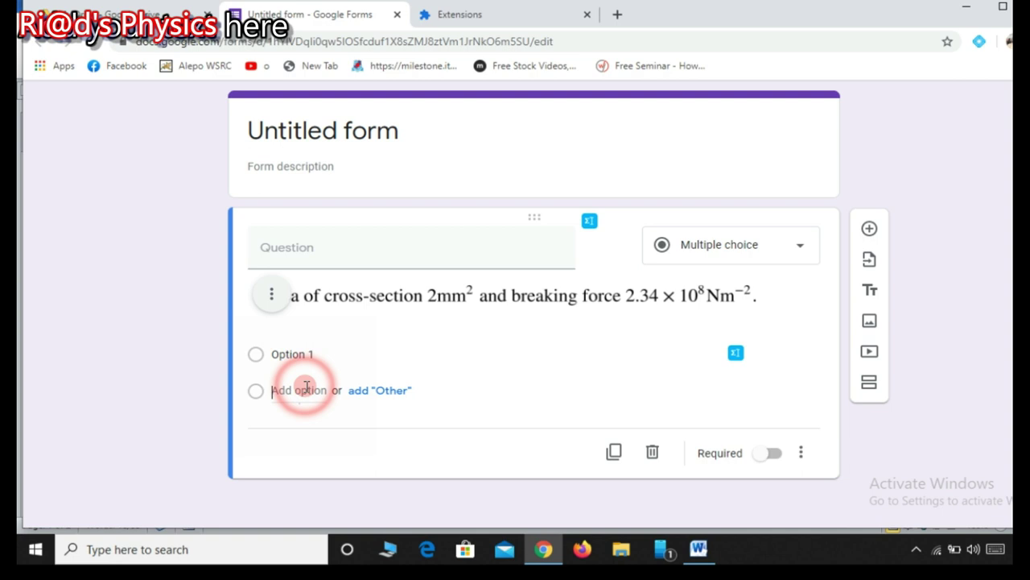
key("Return")
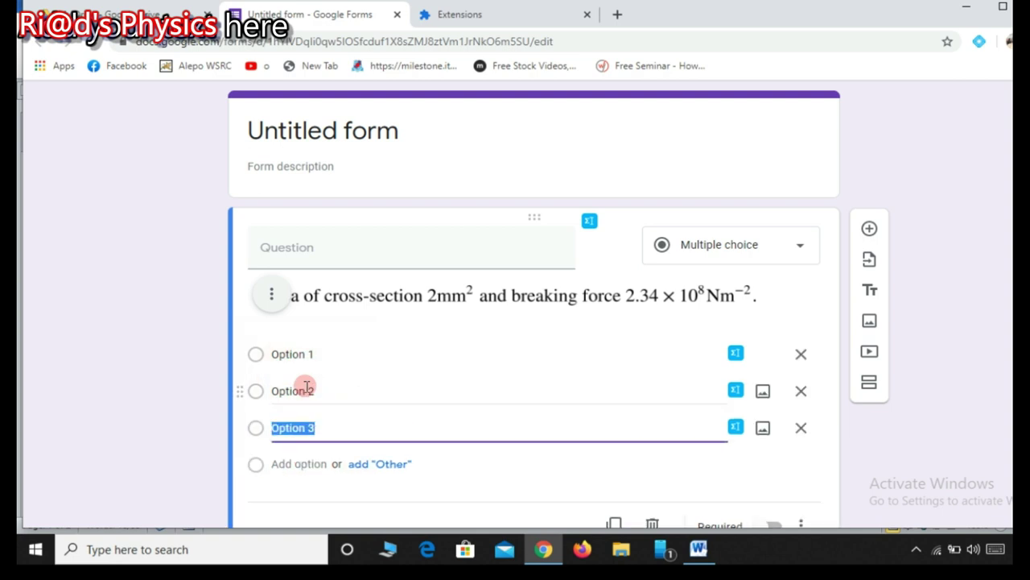
left_click(296, 464)
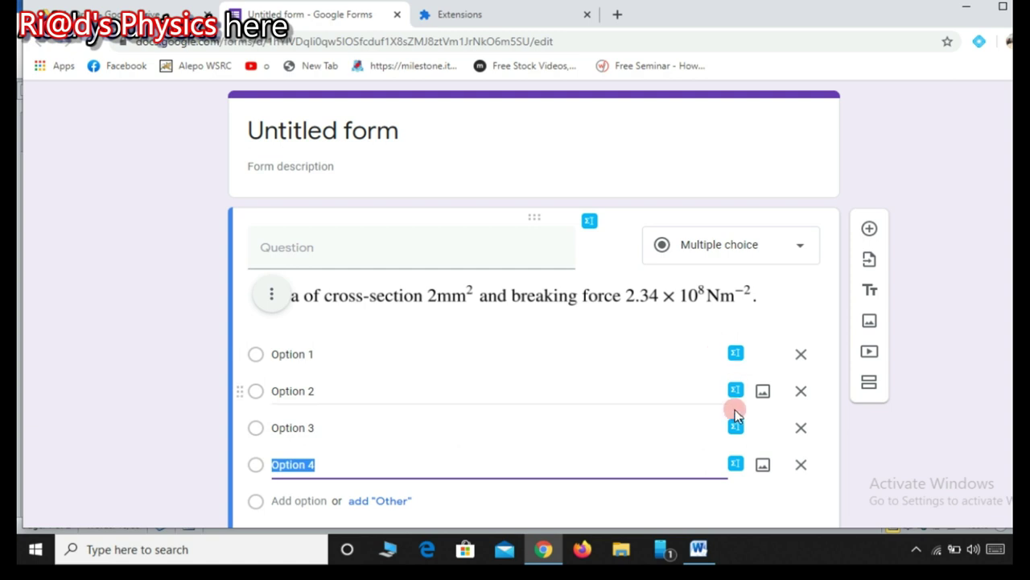
Open the EquatIO math editor for the first answer choice and clear the previous question's math from it.
left_click(736, 355)
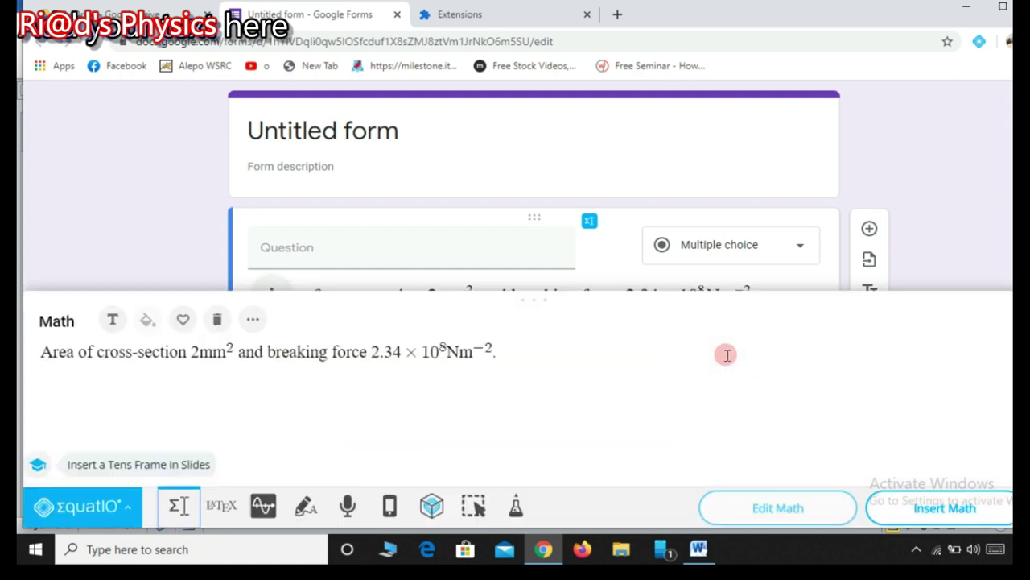
left_click_drag(499, 355, 312, 364)
key("ctrl+a")
key("BackSpace")
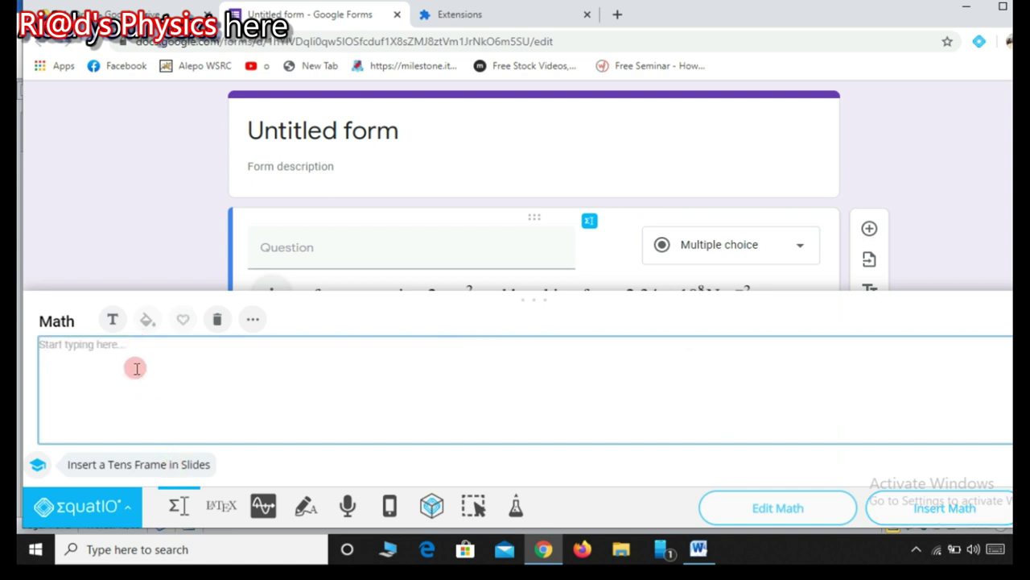
left_click(254, 321)
left_click(315, 344)
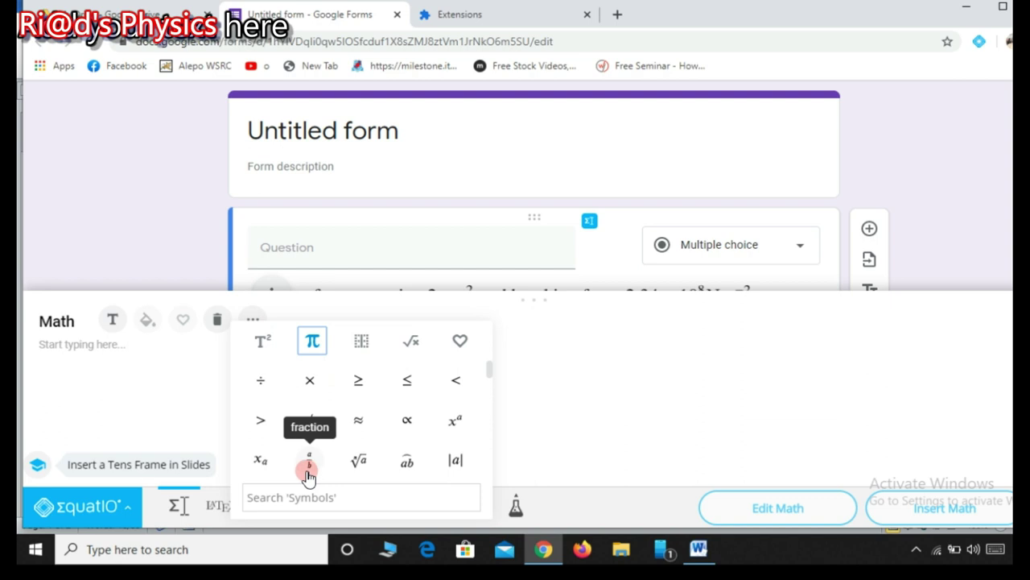
left_click(69, 343)
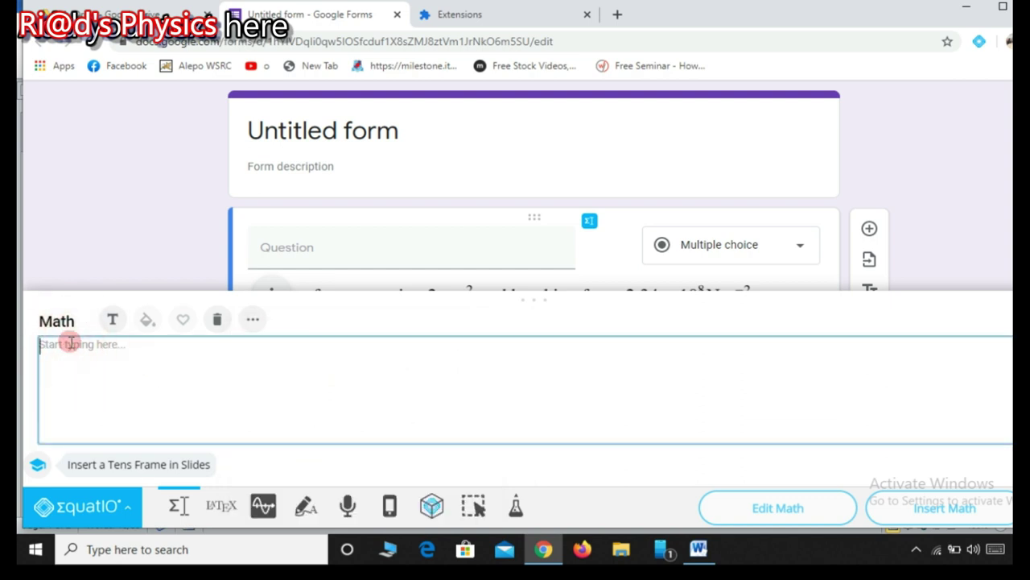
Insert a fraction in the math editor with y as the numerator and 9 as the denominator.
type("Fra")
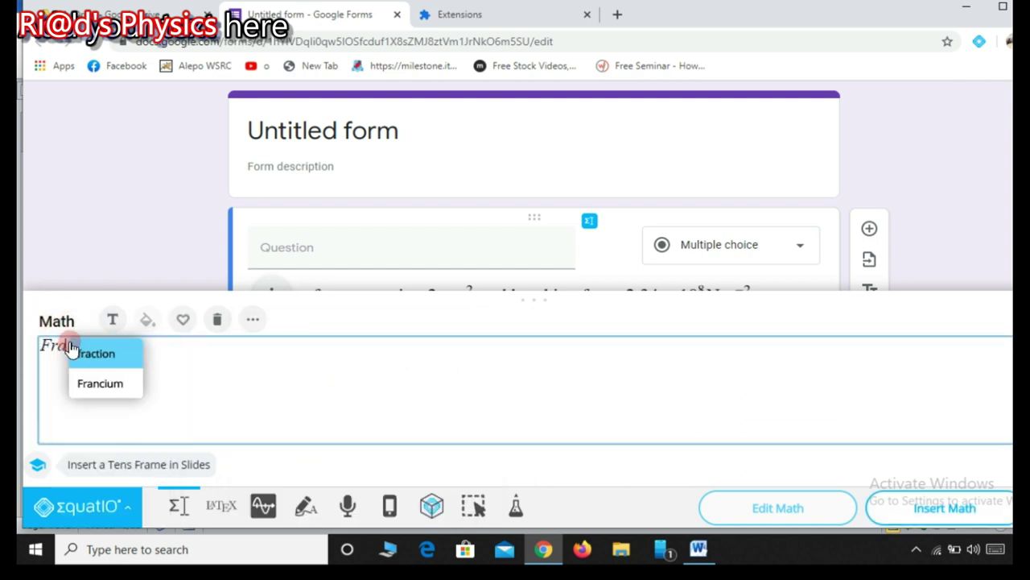
left_click(134, 367)
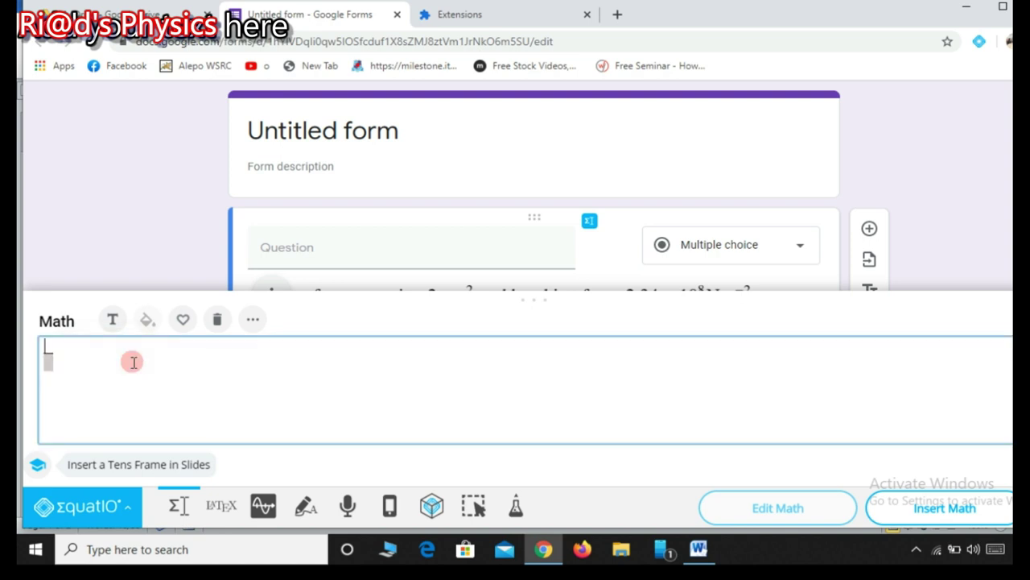
type("y")
key("Down")
type("9")
key("Right")
Append an equals sign followed by the fraction x over 2.
type("= fr")
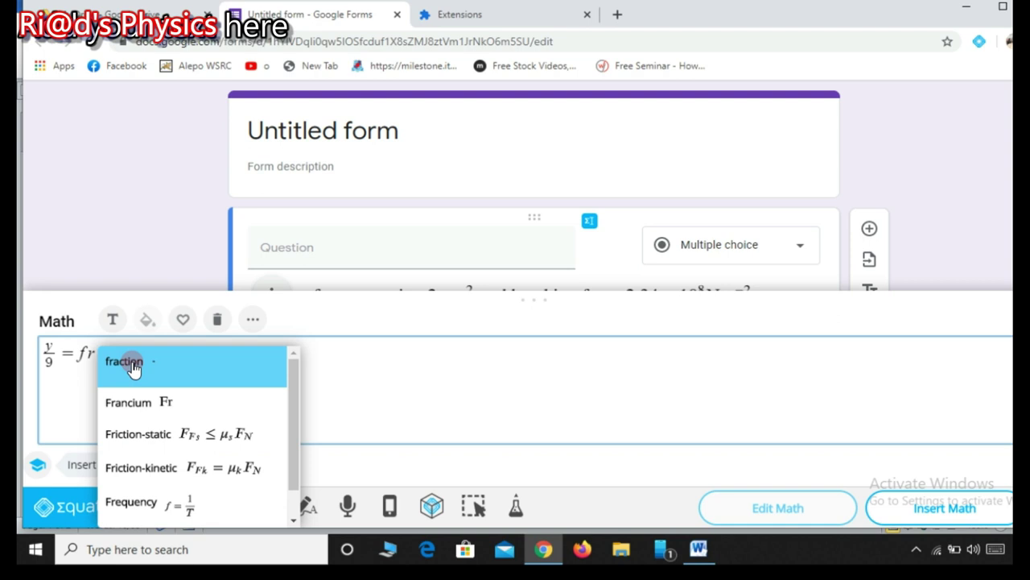
left_click(129, 362)
type("x/")
key("Down")
type("2")
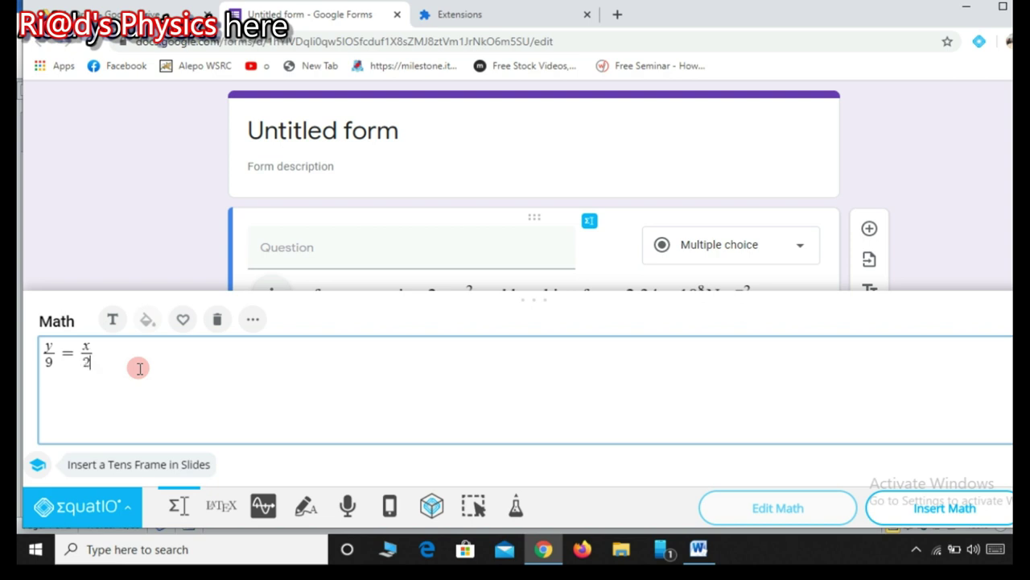
Append a plus sign followed by the fraction n over 3.
type("+fr")
left_click(157, 364)
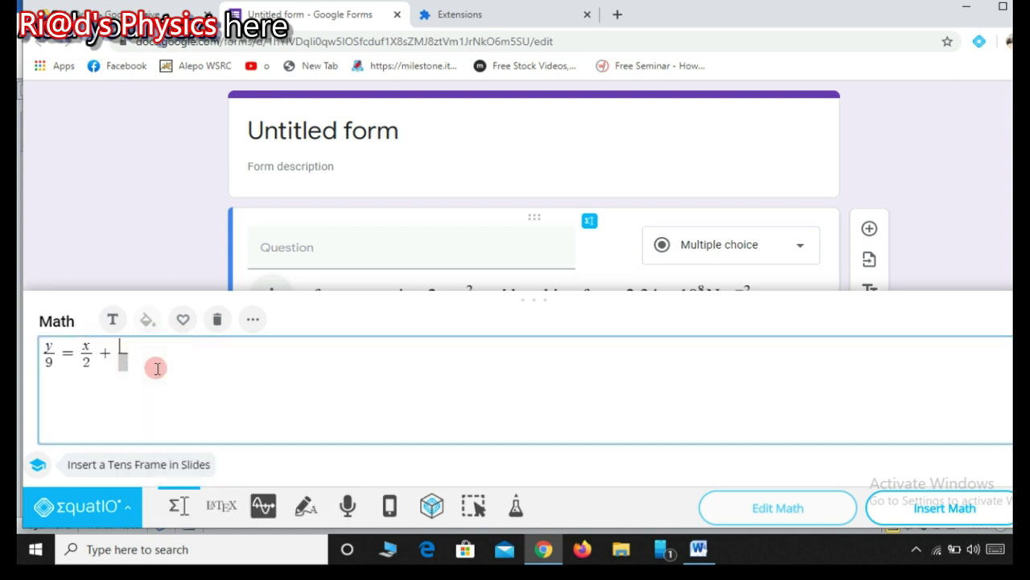
type("n/")
key("Down")
type("3")
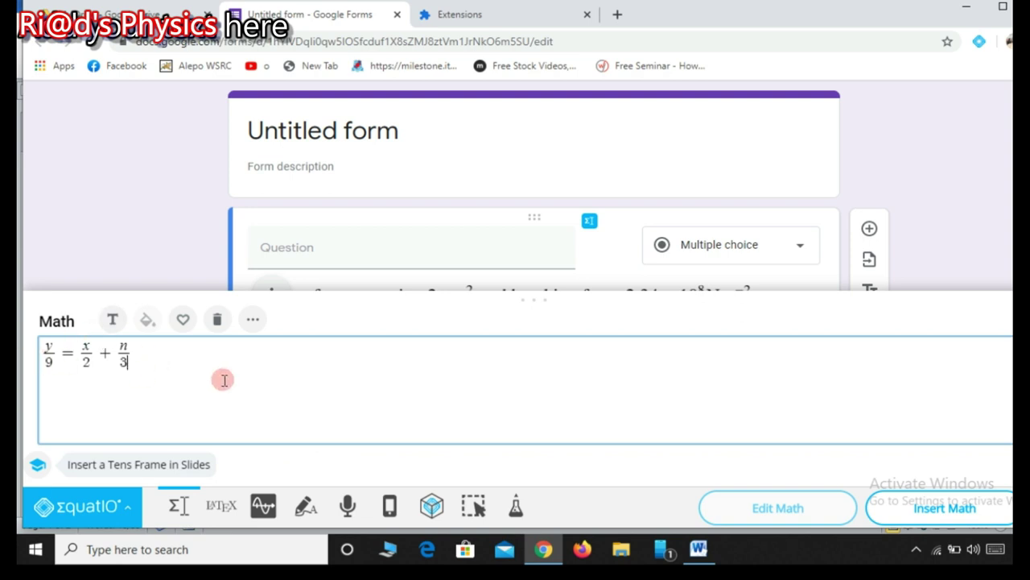
Replace the numerator n with the nested fraction 3 over a and insert the equation into the first answer choice.
left_click(126, 345)
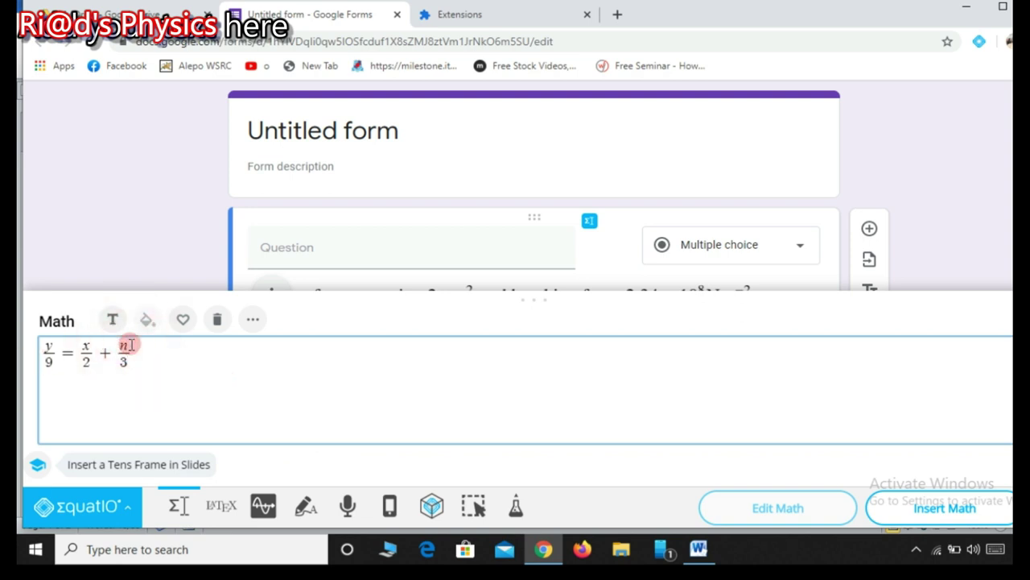
left_click(125, 345)
key("BackSpace")
type("fr")
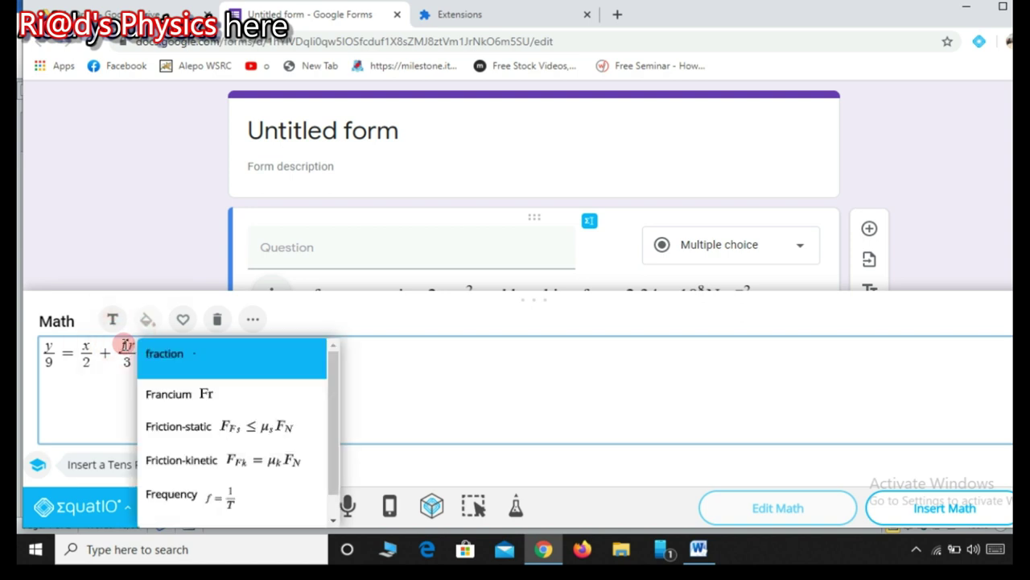
left_click(166, 354)
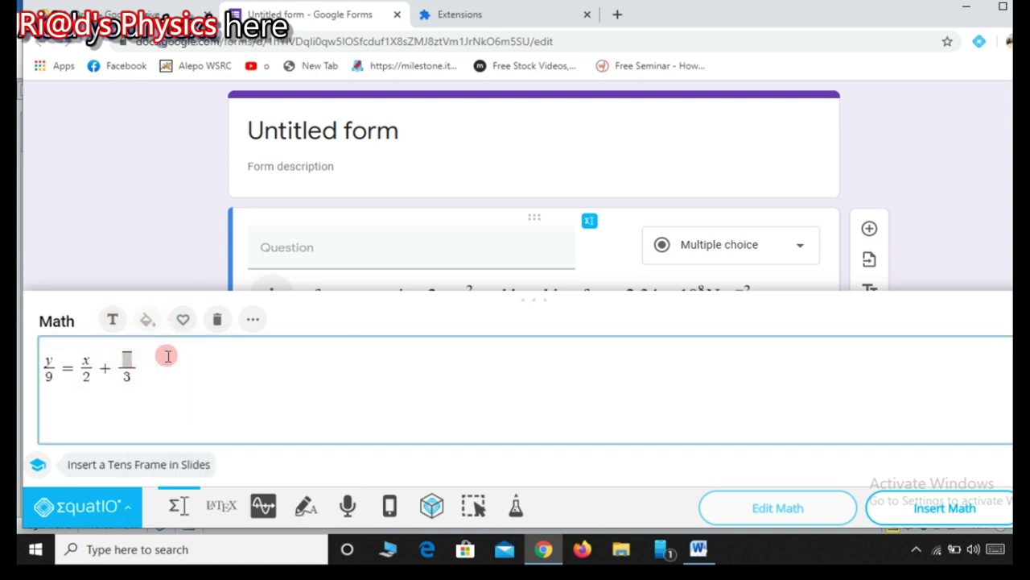
type("3/a)")
key("Down")
type("d")
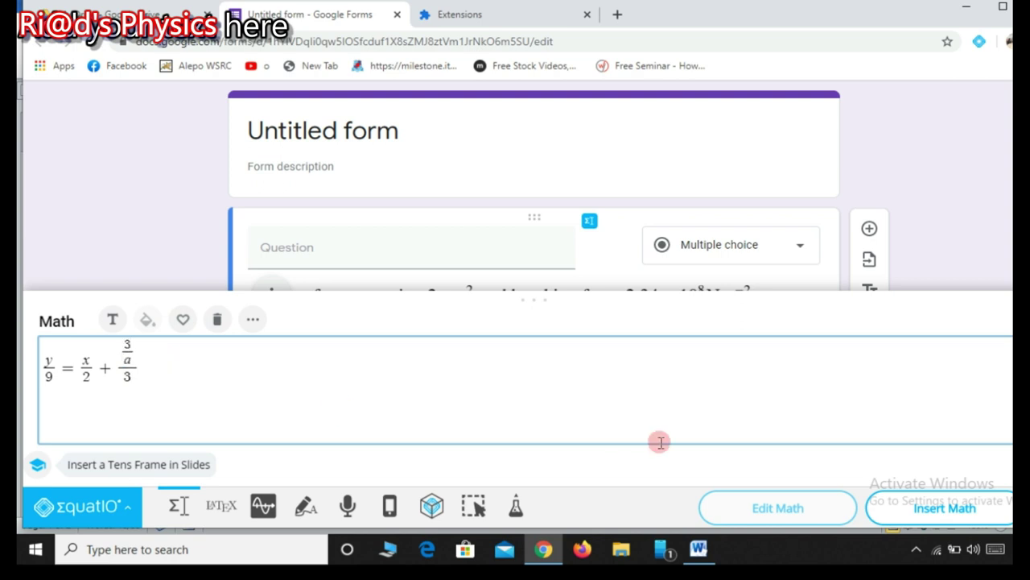
left_click(948, 510)
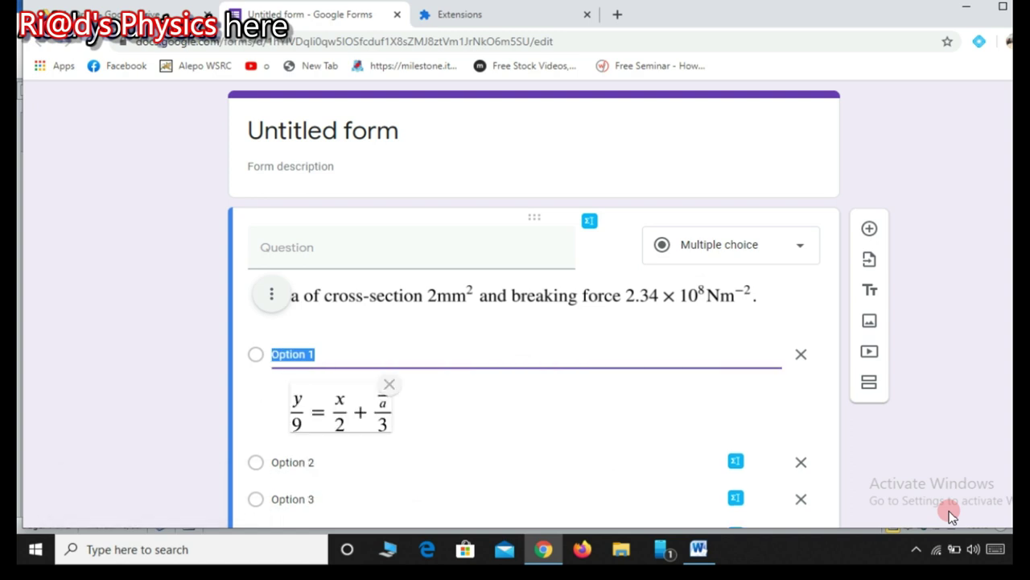
Add a second question titled with the three strain, stress and force statements from the Word document, putting a space between "Area" and "Which".
left_click(773, 478)
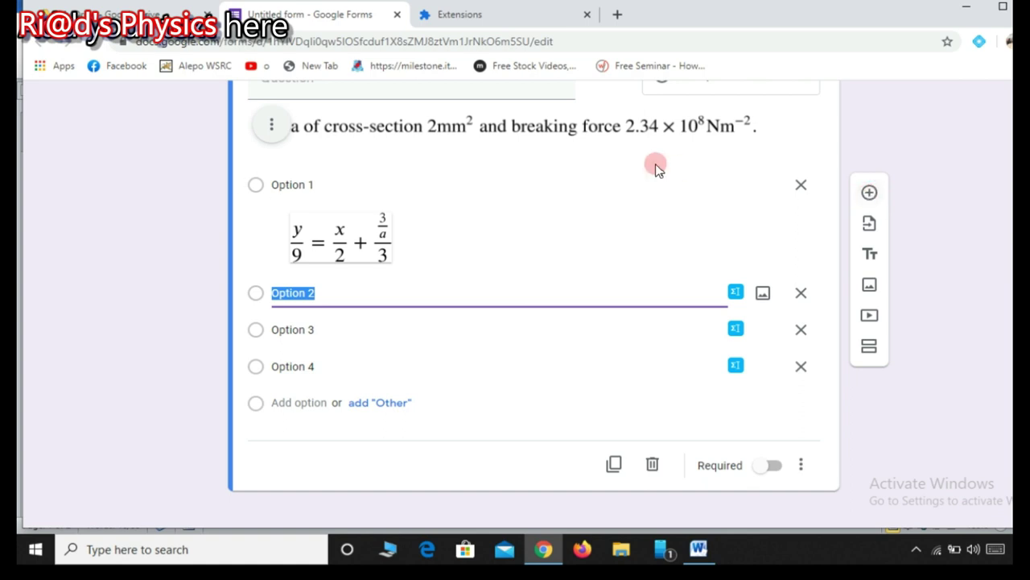
left_click(869, 192)
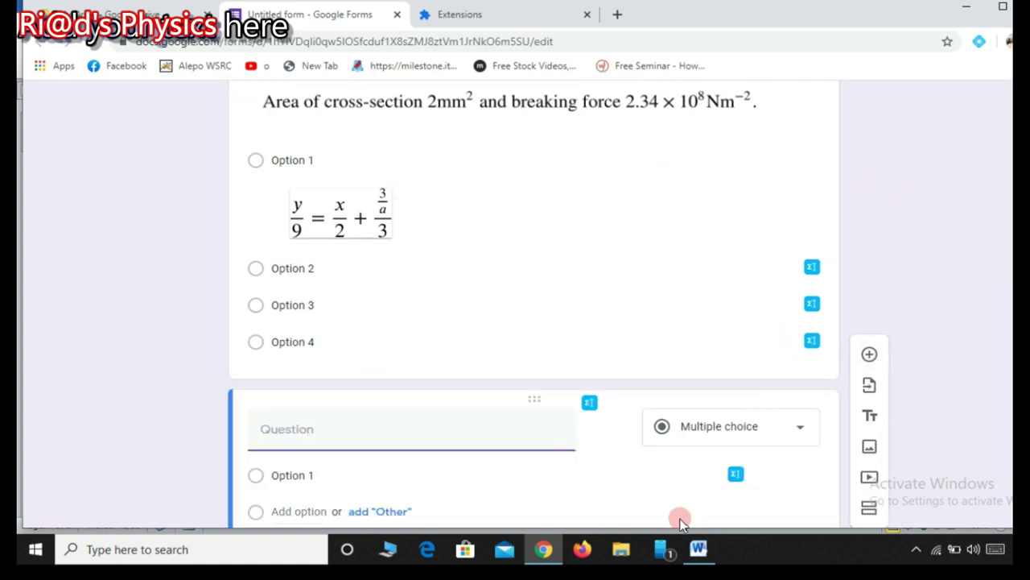
left_click(699, 548)
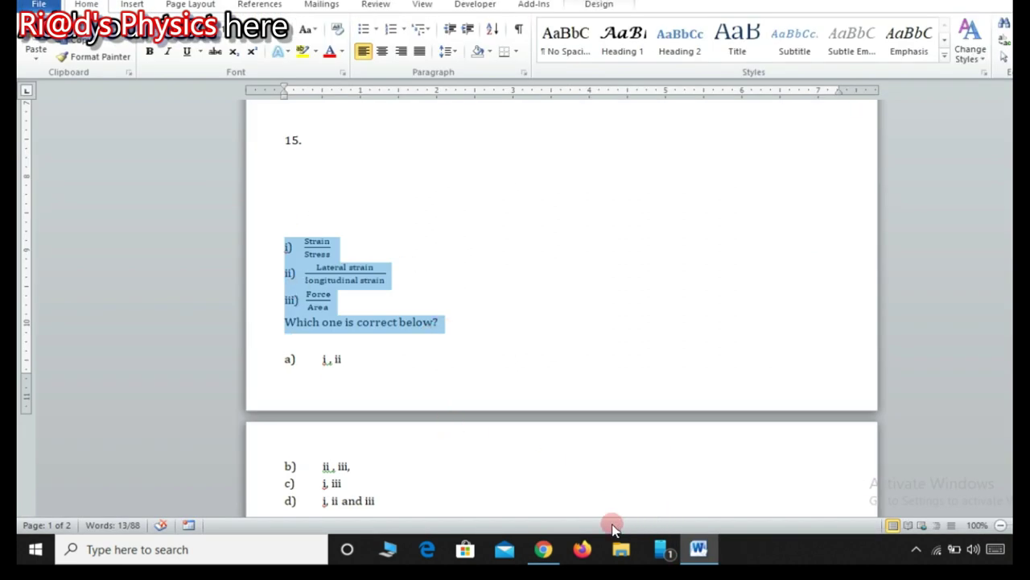
left_click(543, 549)
left_click(312, 431)
type("i) Strain/Stress ii) (Lateral strain)/(longitudinal strain)iii) Force/AreaWhich one is correct below?")
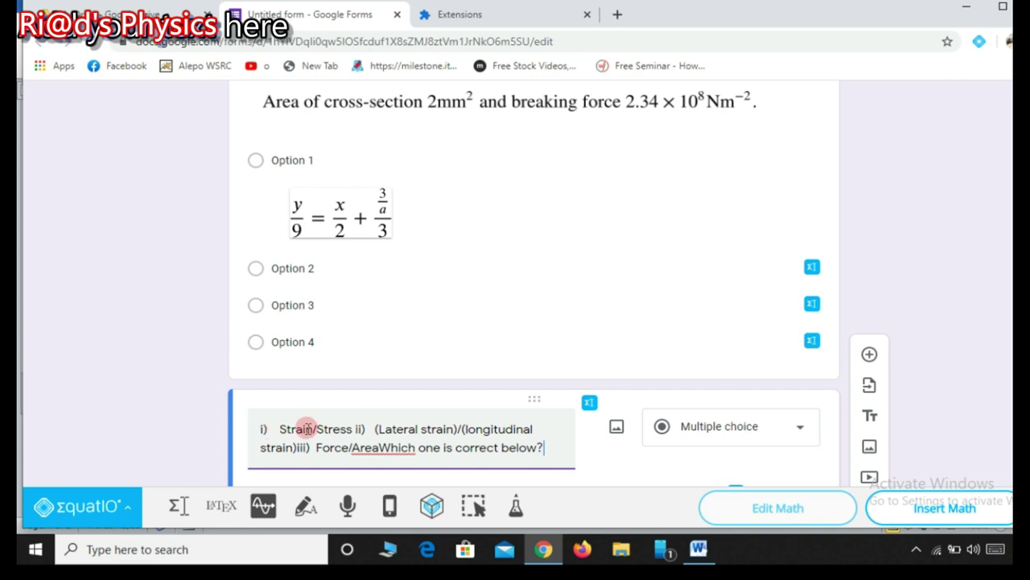
left_click(381, 447)
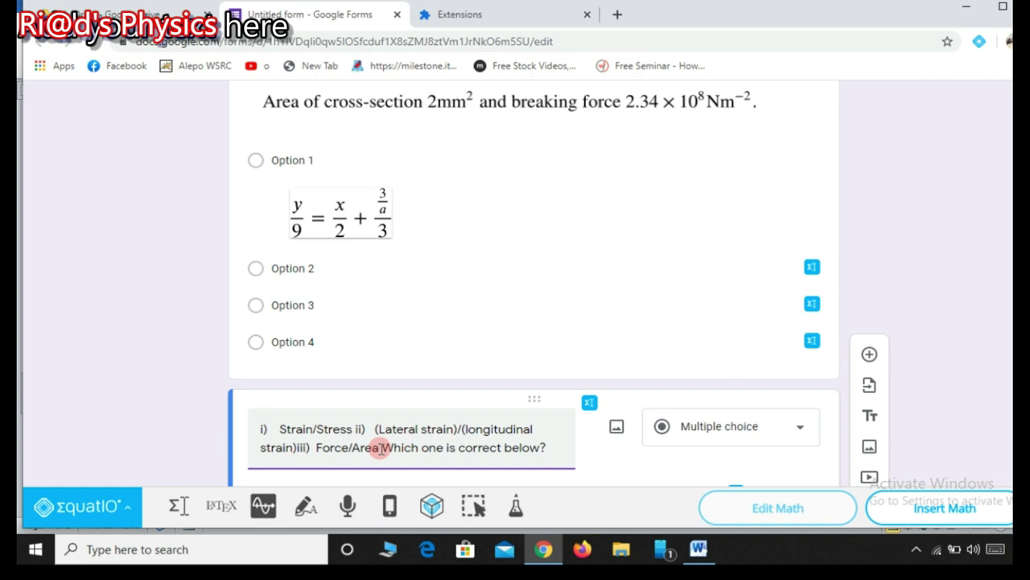
Open the equation editor for the second question and enter the label (i) followed by an empty fraction.
left_click(590, 403)
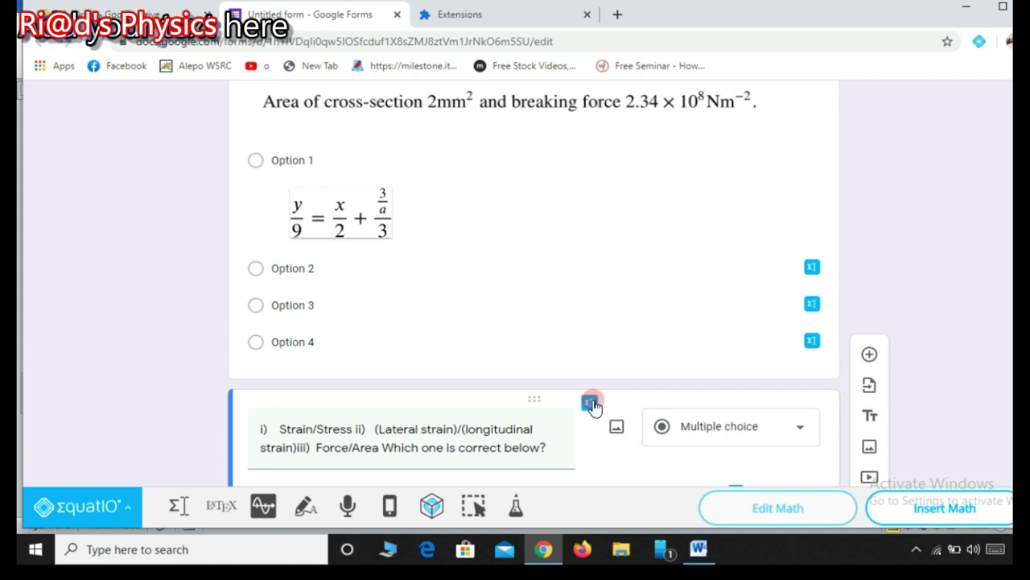
left_click(182, 506)
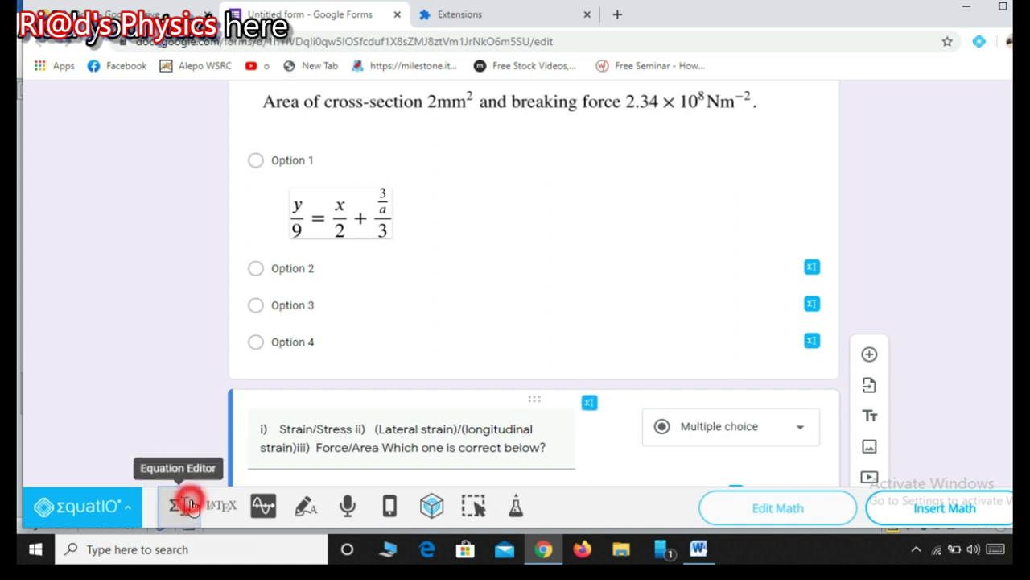
left_click(95, 361)
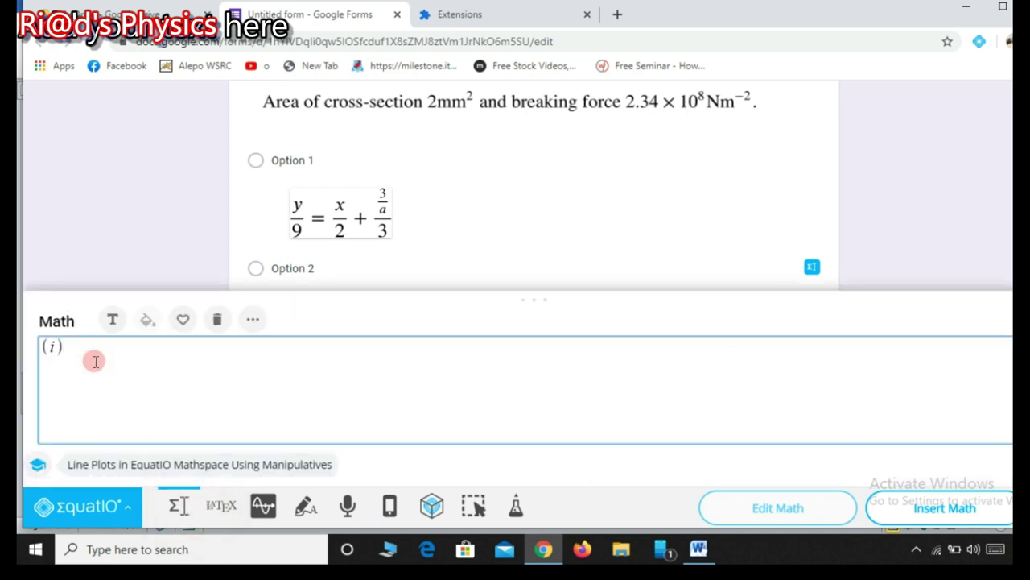
key("BackSpace")
key("BackSpace")
key("BackSpace")
type("i) Fr")
left_click(115, 357)
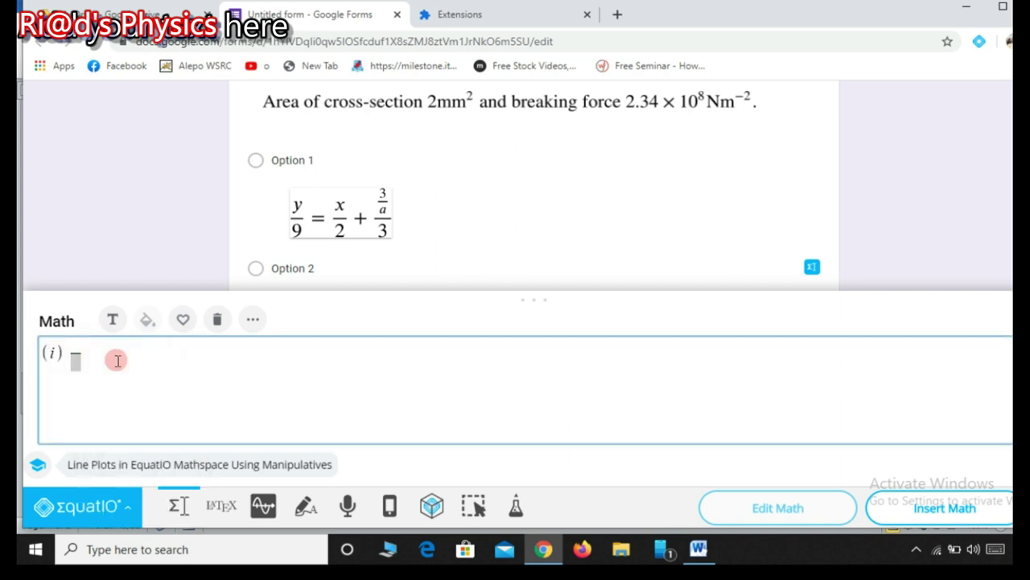
Fill the fraction with "Sterss" as the numerator and "Strain" as the denominator.
type("Ster")
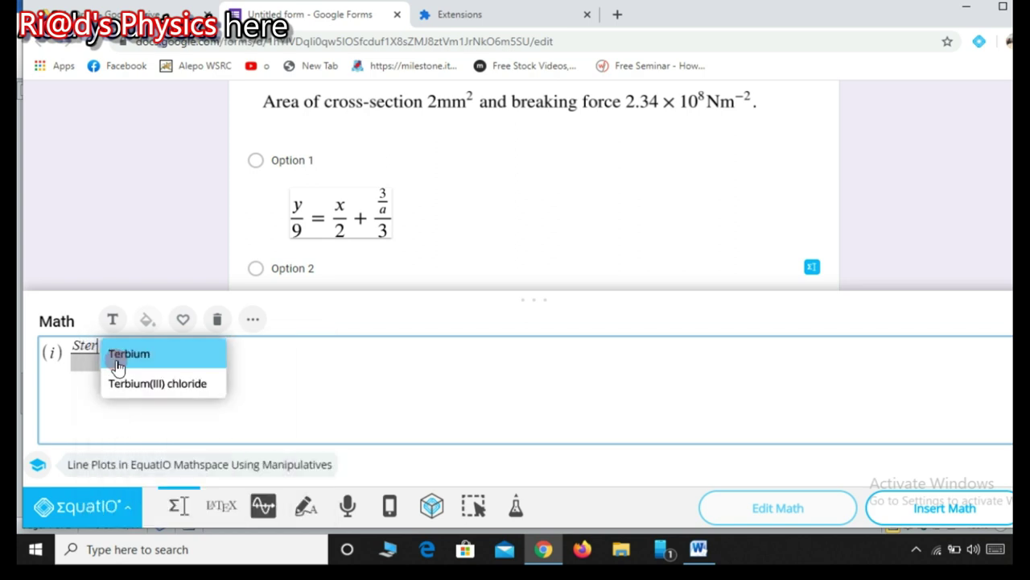
type("ss")
left_click(117, 360)
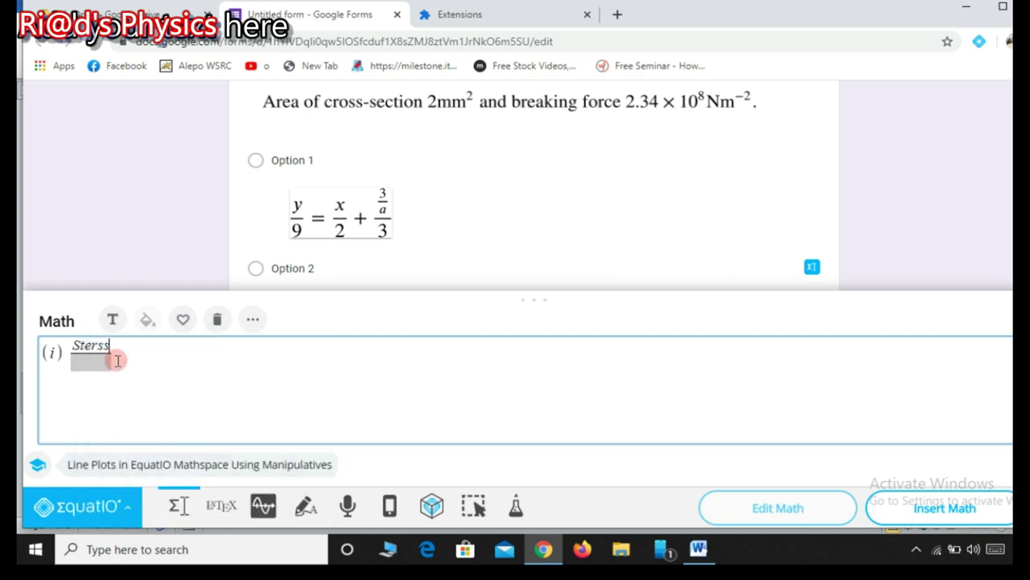
type("Strai")
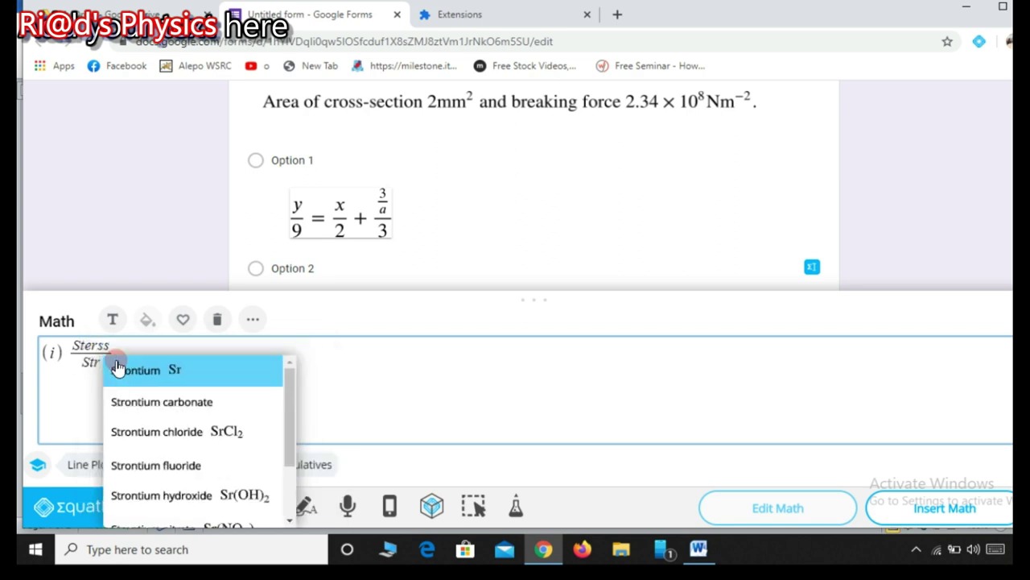
type("n")
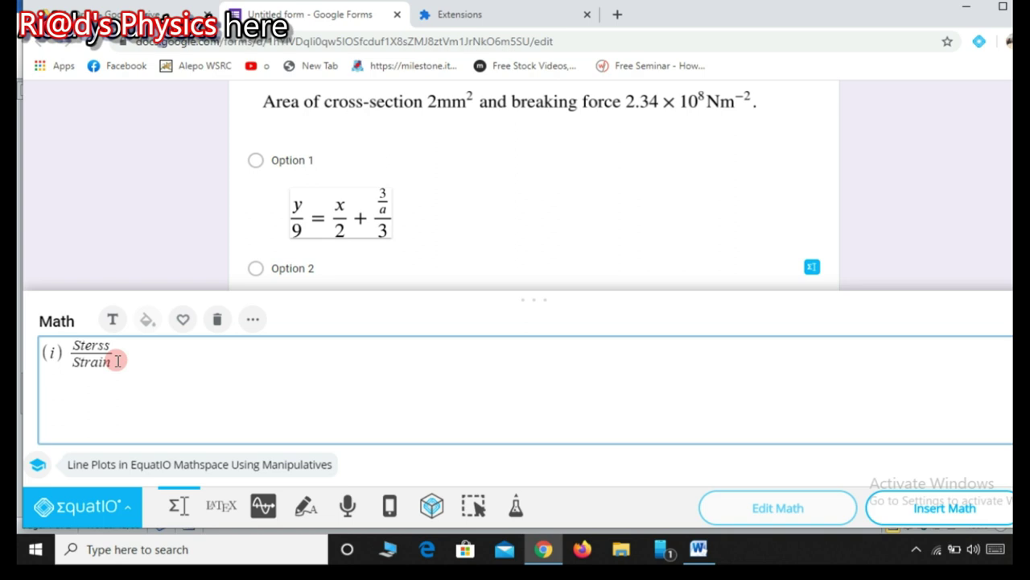
Start a second line of math labelled (ii) below the first statement.
key("Return")
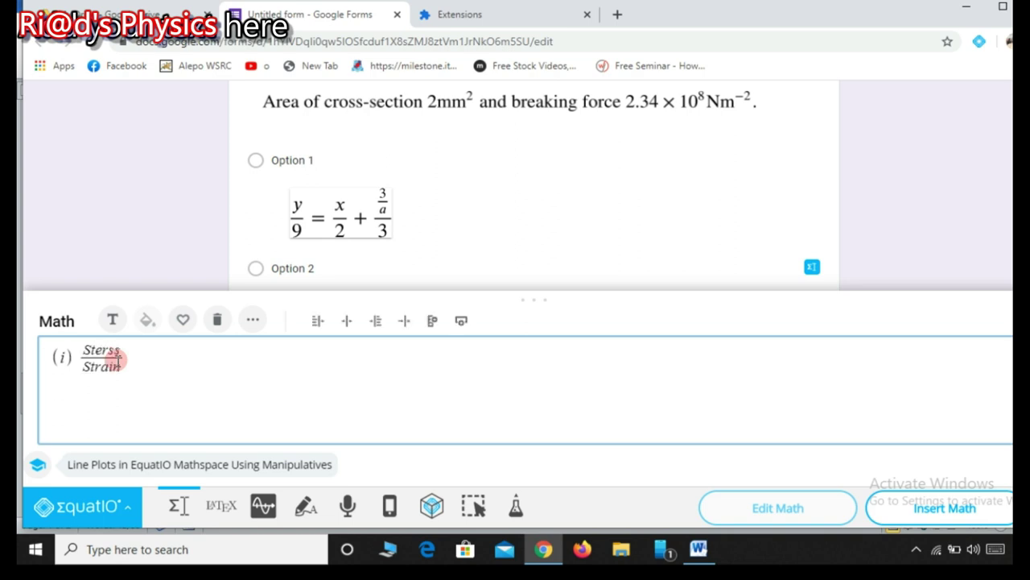
type("ii)")
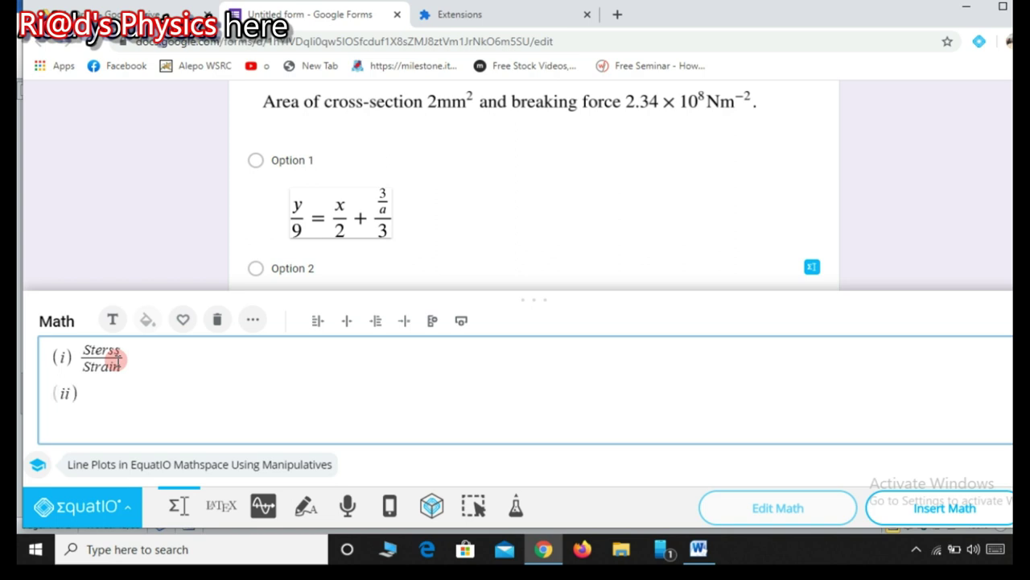